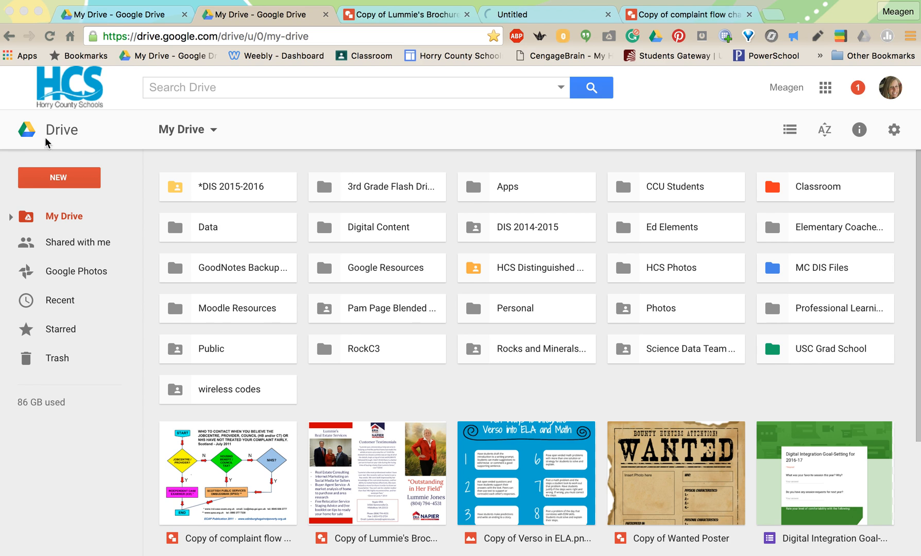
Step: Create a new Google Drawings file from My Drive
left_click(54, 179)
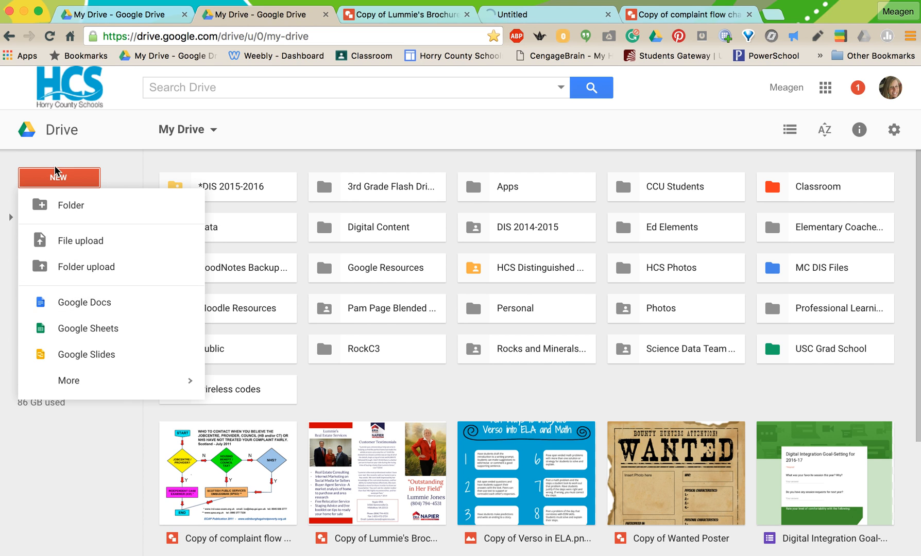
mouse_move(83, 380)
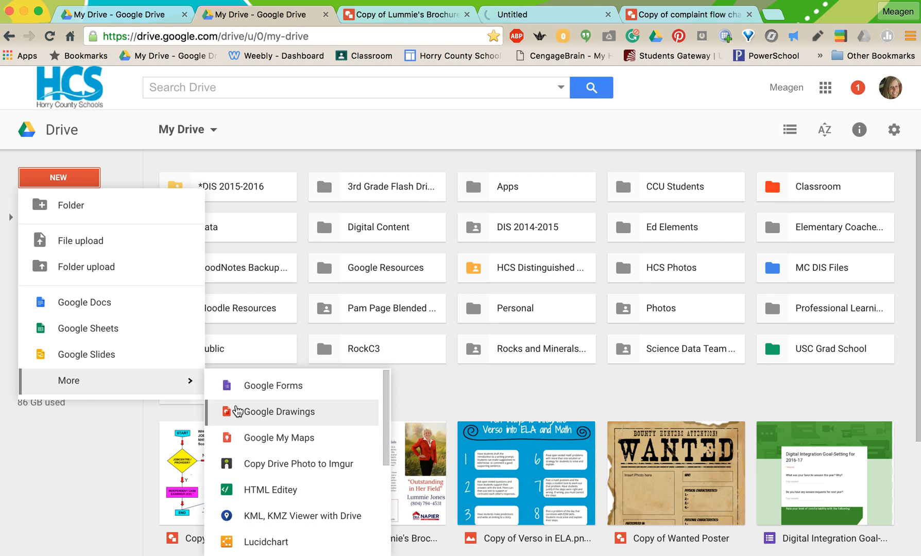
left_click(247, 411)
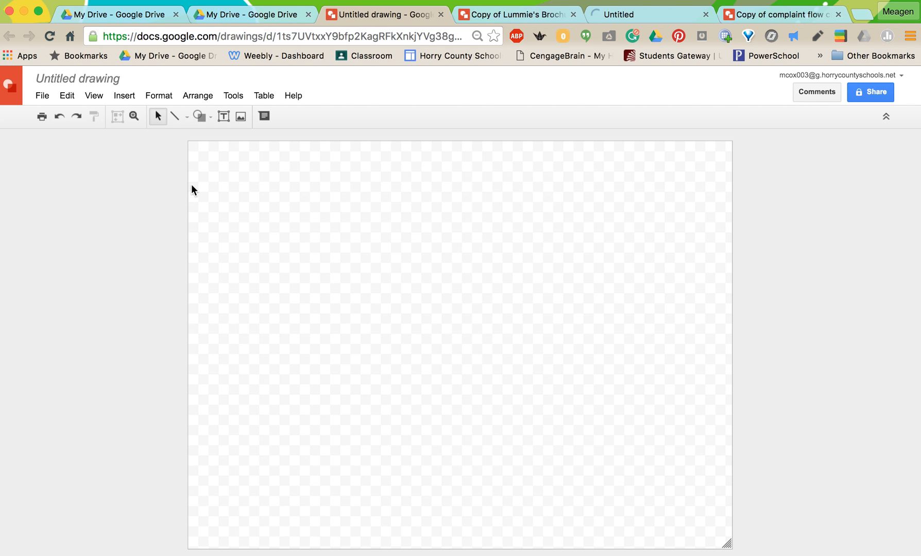
Step: Draw a rectangle that covers the whole canvas as a page background
left_click(207, 120)
mouse_move(216, 140)
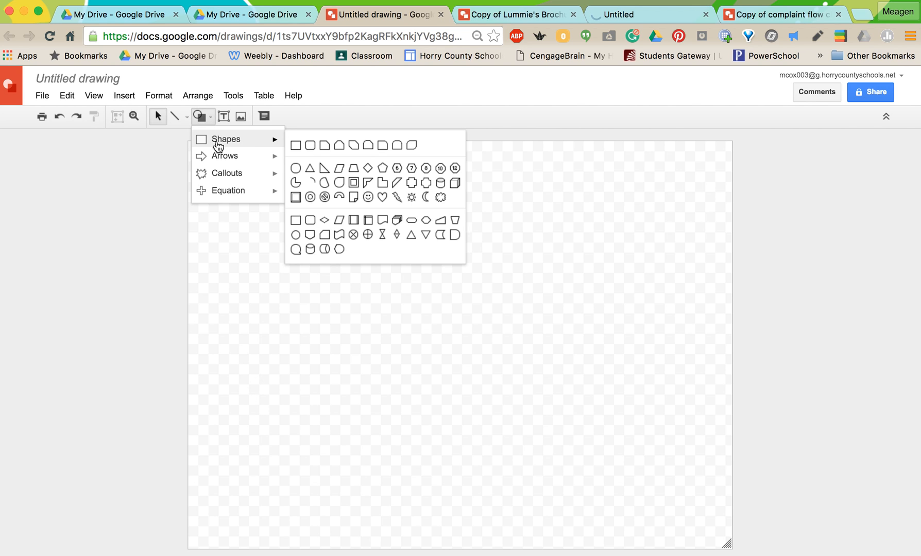
left_click(296, 146)
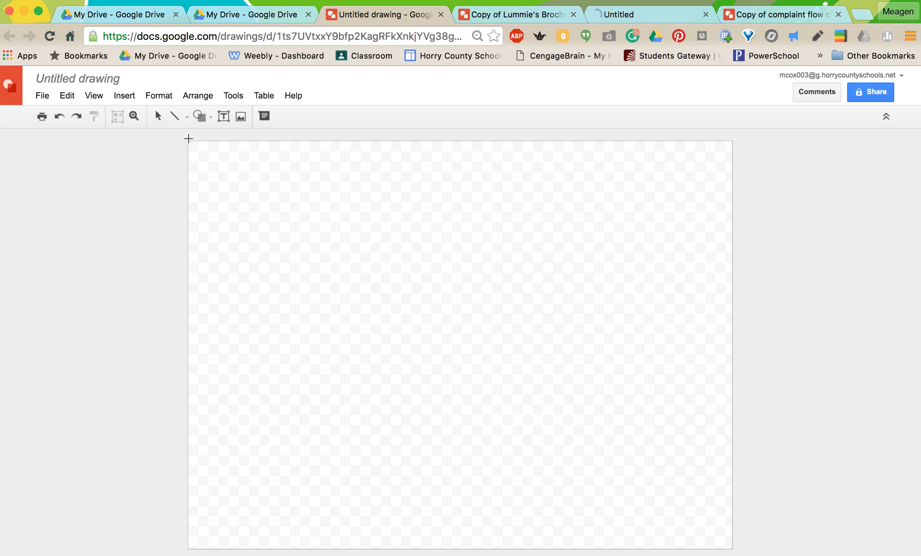
left_click_drag(185, 141, 729, 550)
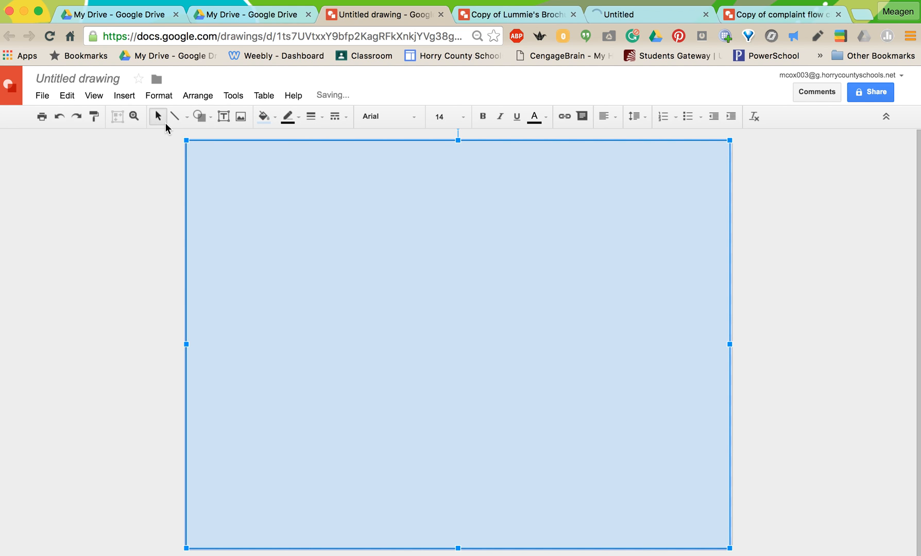
Step: Fill the background rectangle with light green and give it a slightly darker green outline
left_click(273, 115)
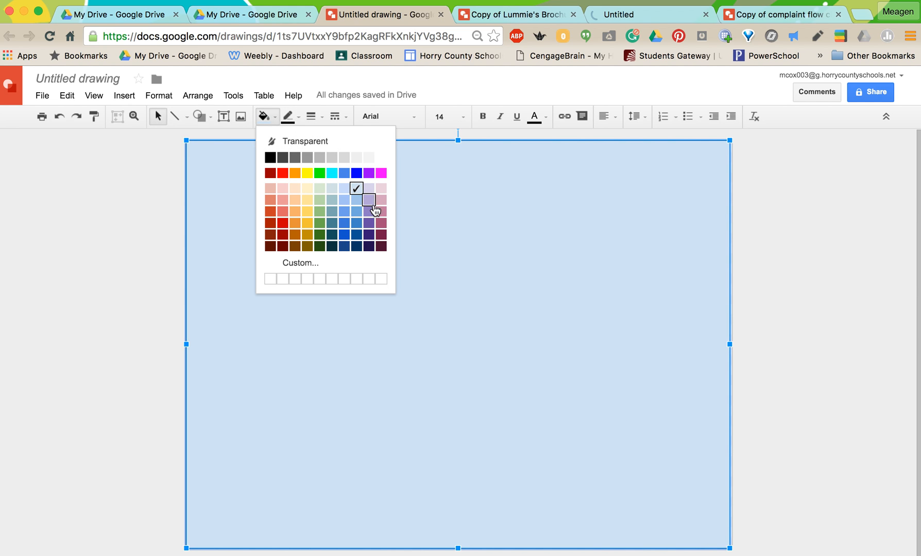
left_click(319, 199)
left_click(294, 118)
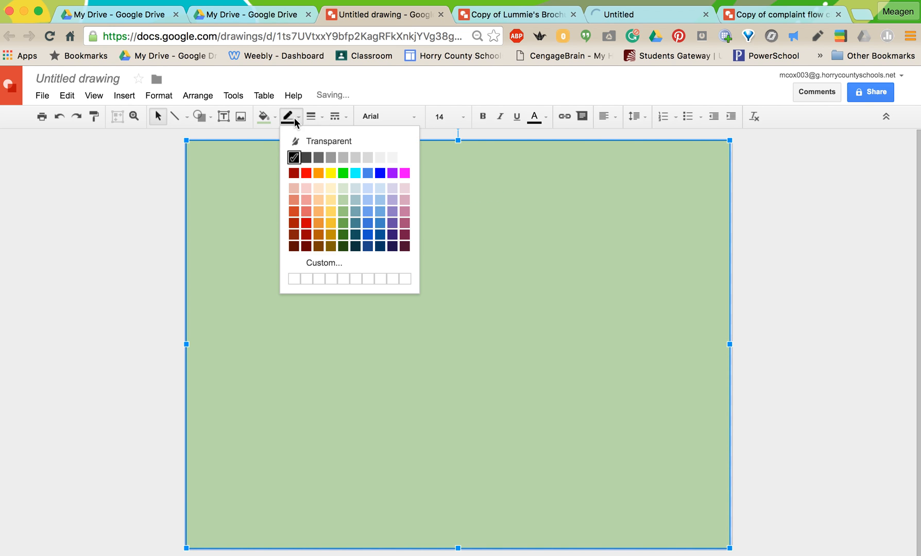
left_click(343, 211)
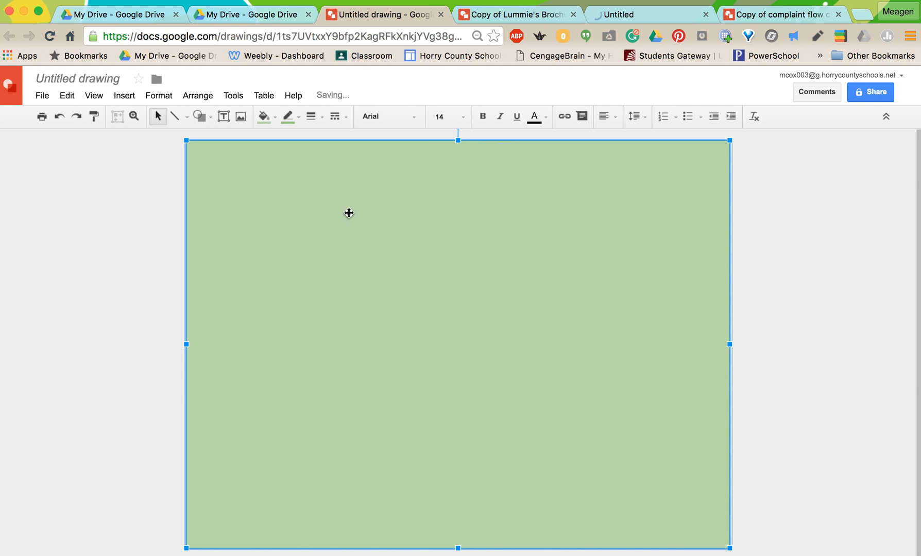
Step: Stretch the background rectangle's right edge to meet the canvas edge and deselect it
left_click(757, 263)
left_click(672, 393)
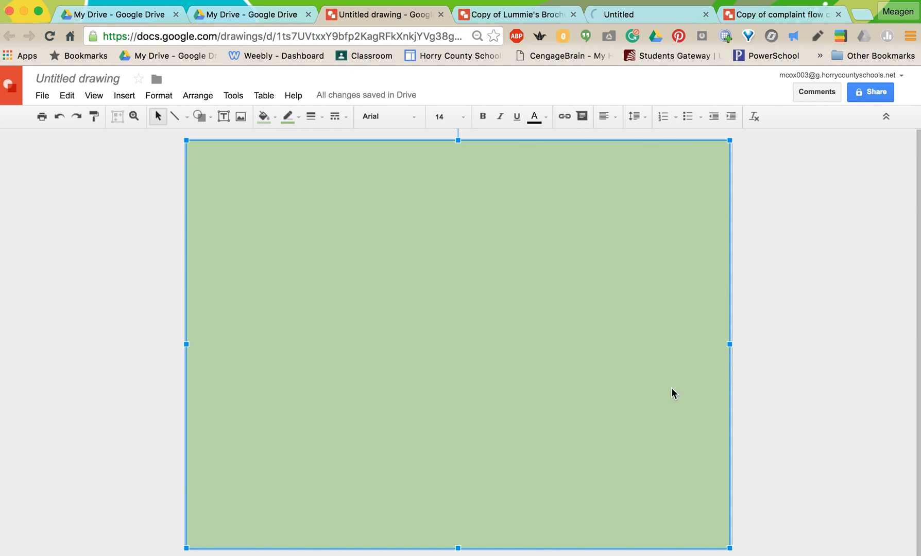
left_click_drag(730, 344, 734, 344)
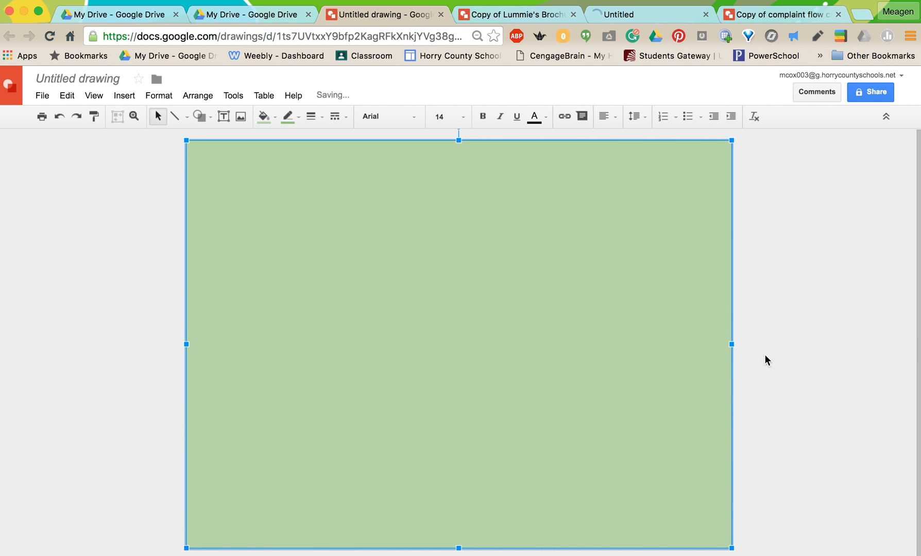
left_click(792, 371)
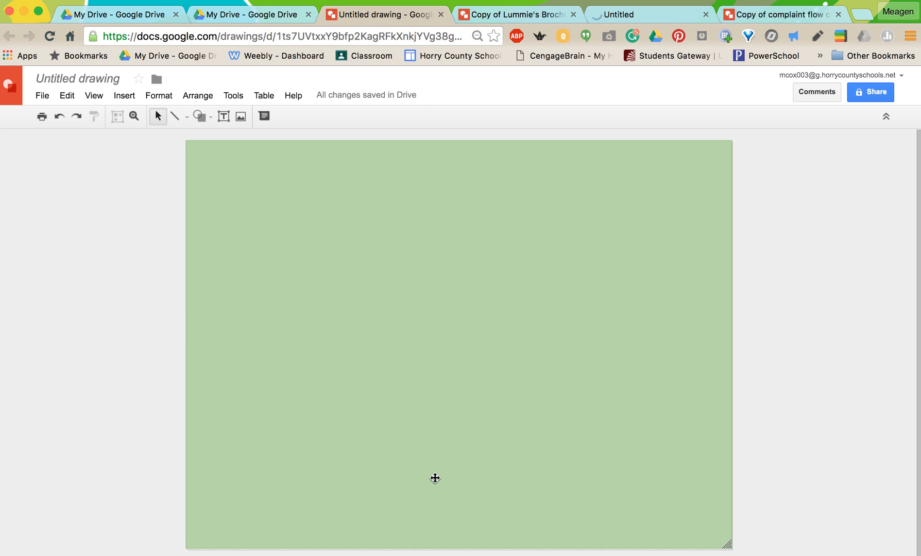
Step: Change the page setup to a custom size of 8.5 × 11 inches
left_click(40, 96)
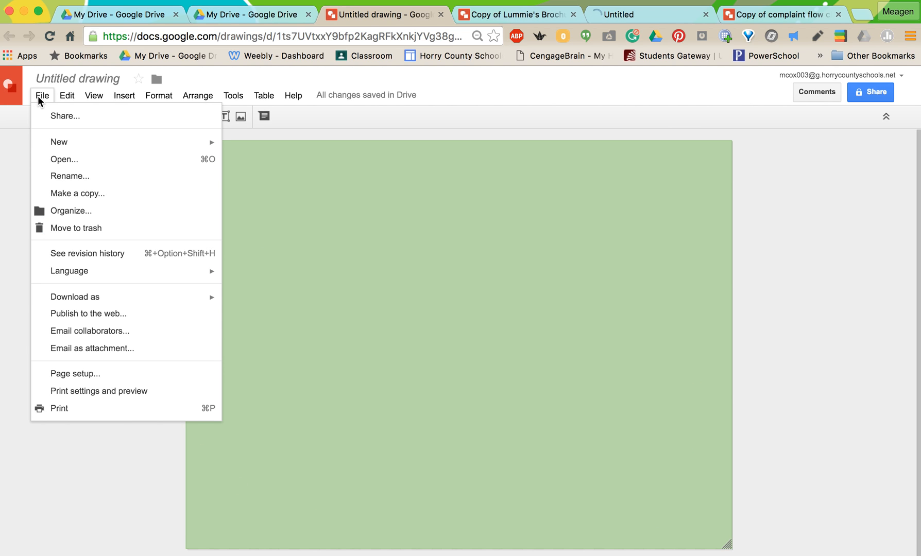
left_click(81, 377)
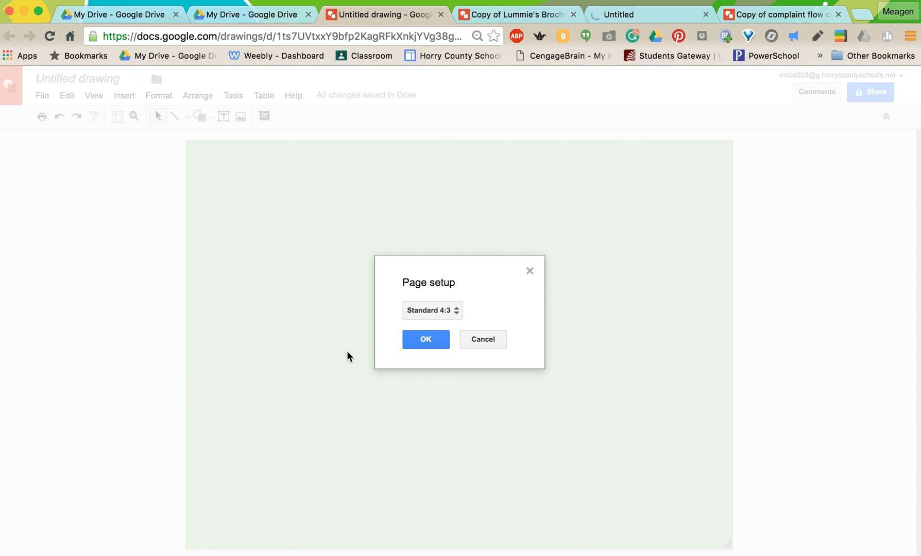
left_click(425, 311)
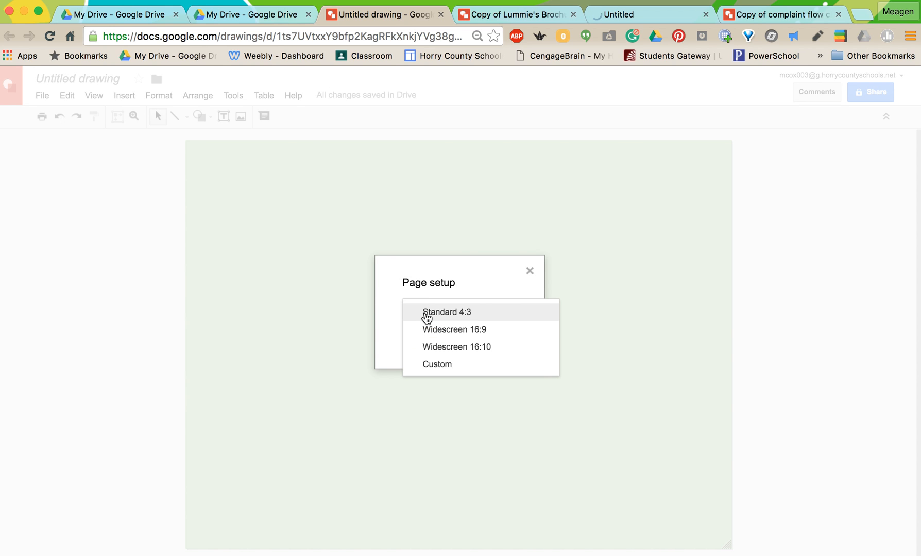
left_click(424, 366)
left_click_drag(423, 340, 386, 336)
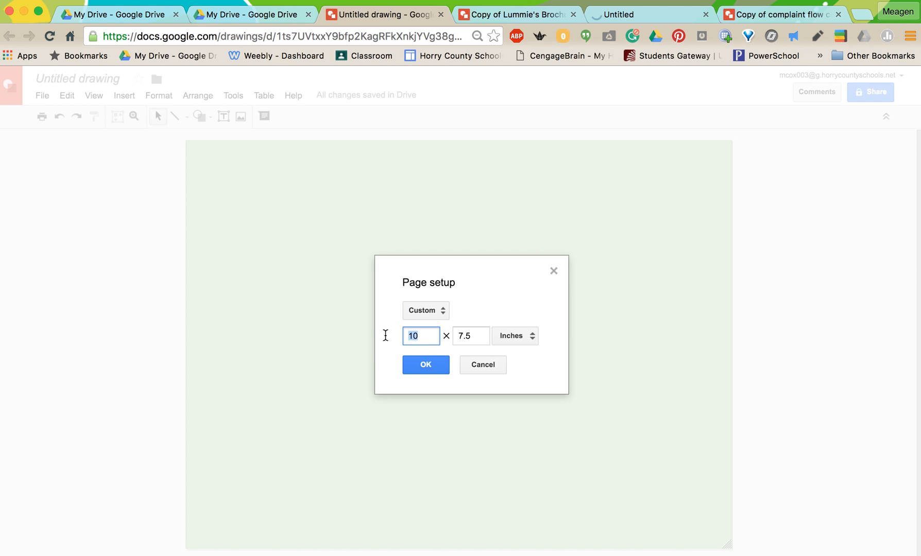
type("8.5")
key("Tab")
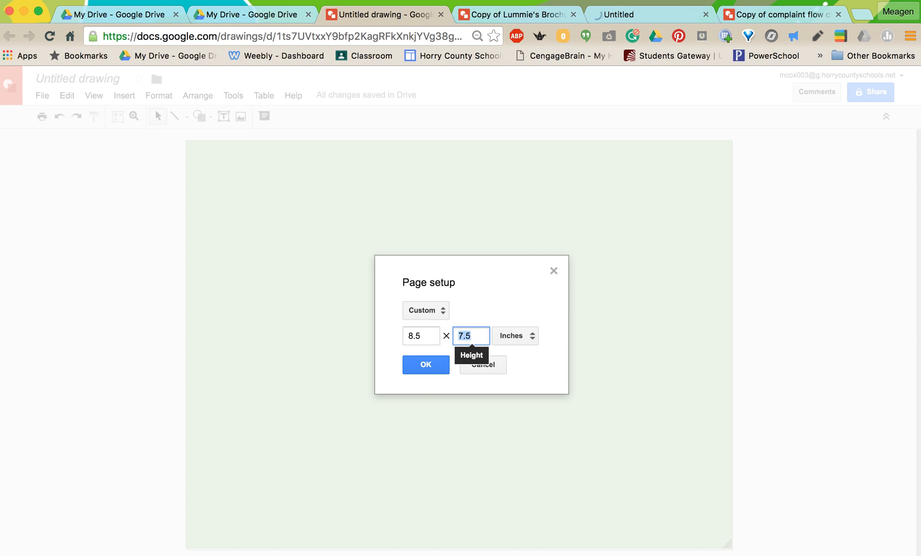
type("11")
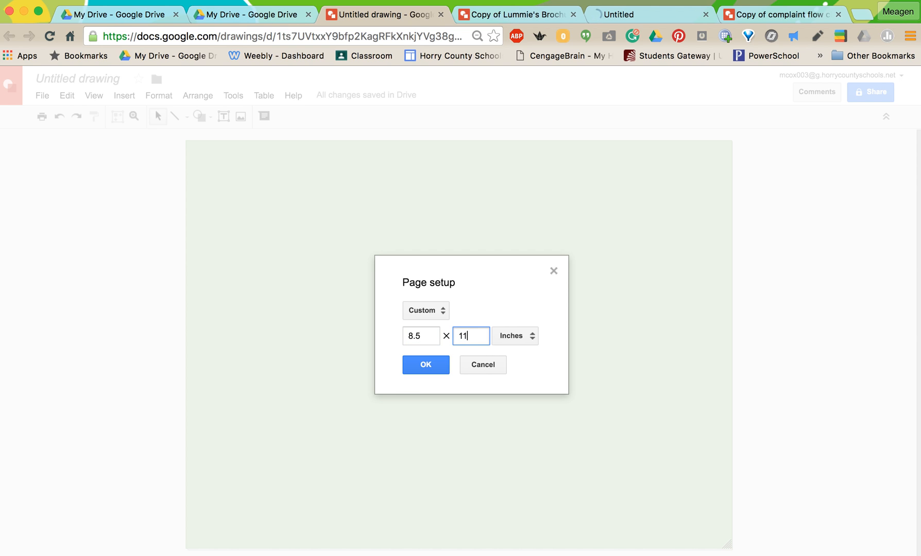
left_click(433, 365)
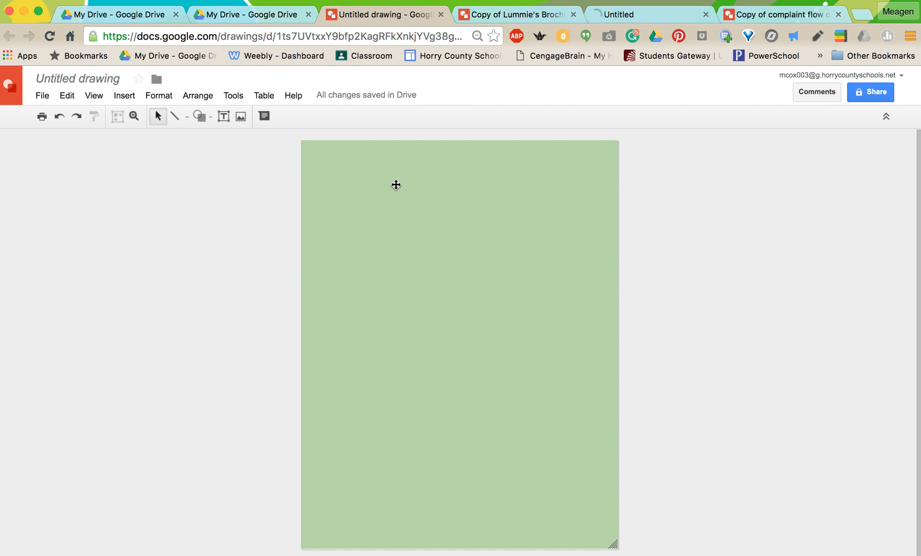
scroll(396, 185, "up", 5)
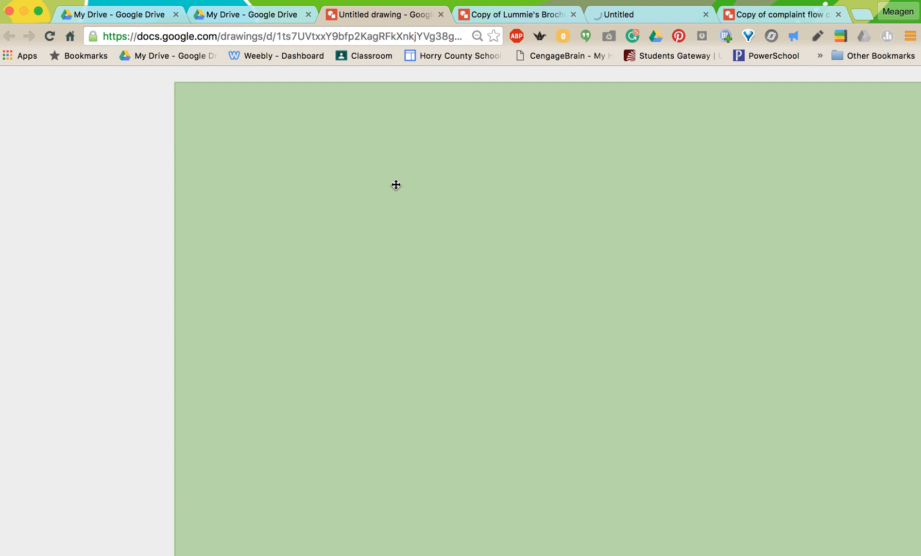
scroll(395, 185, "down", 2)
scroll(396, 185, "down", 5)
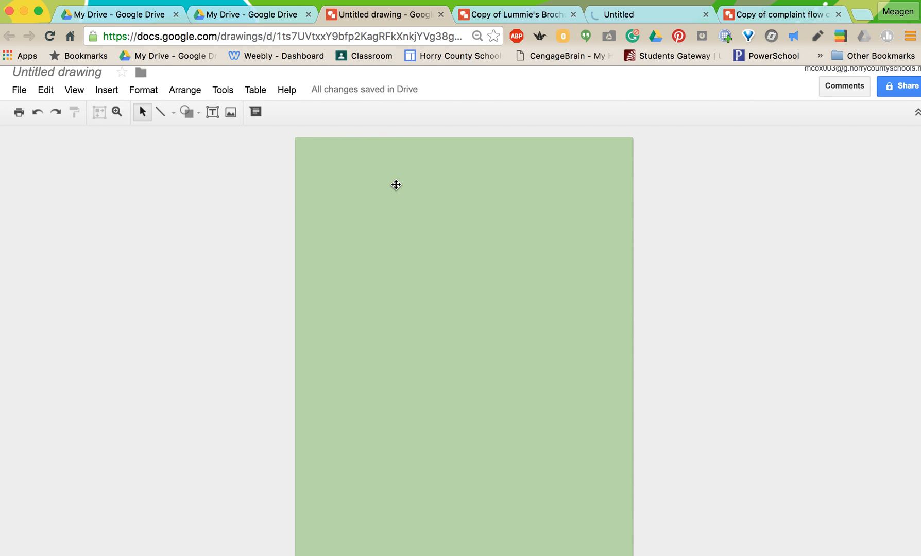
scroll(395, 185, "down", 1)
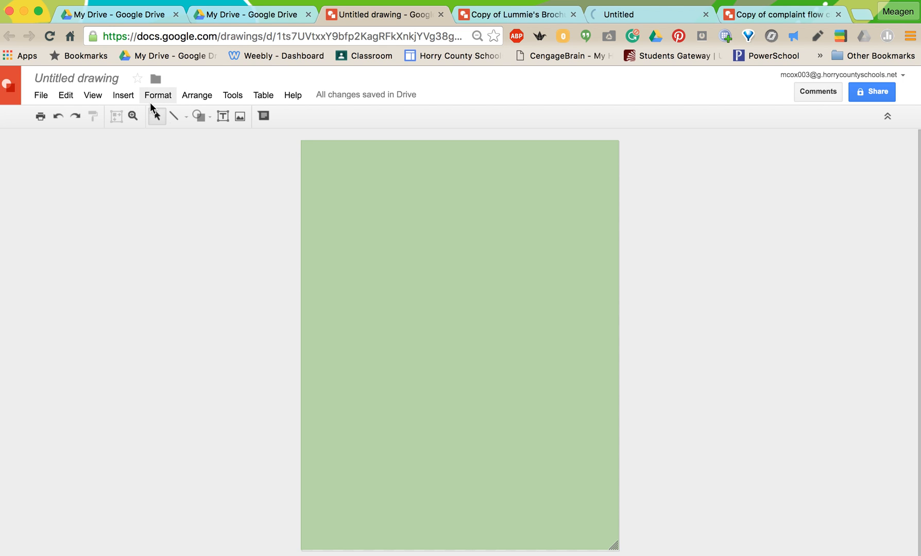
Step: Insert a plain rectangle centred in the upper part of the green page, a little under half the page width
left_click(122, 96)
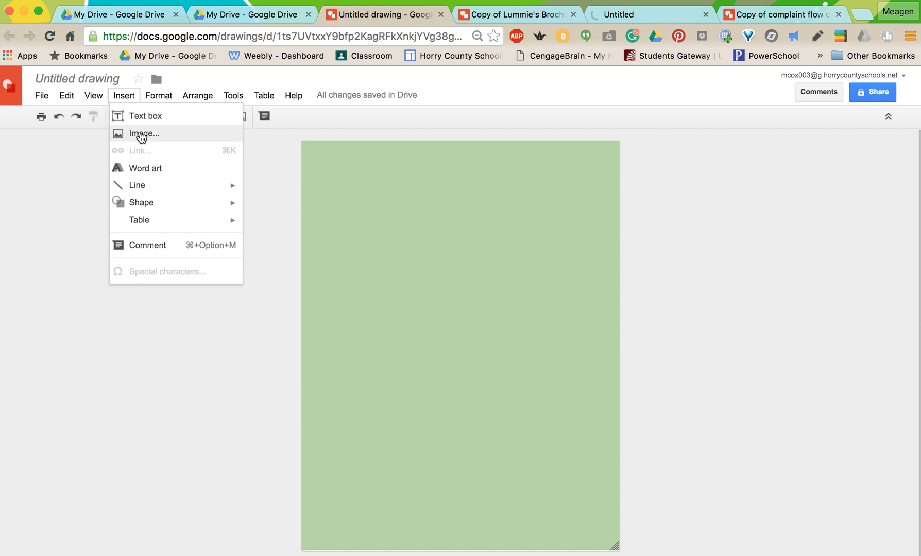
mouse_move(146, 208)
mouse_move(146, 228)
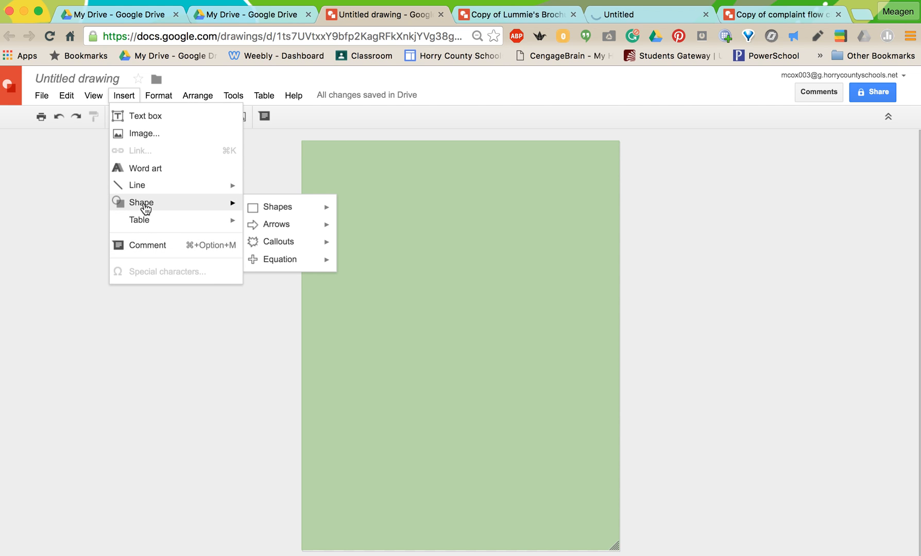
mouse_move(280, 214)
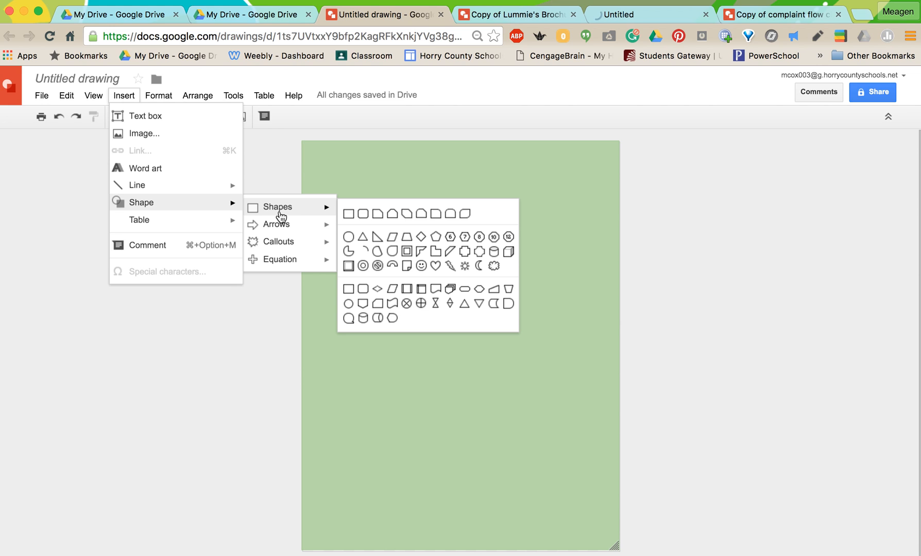
left_click(349, 214)
left_click_drag(416, 189, 527, 274)
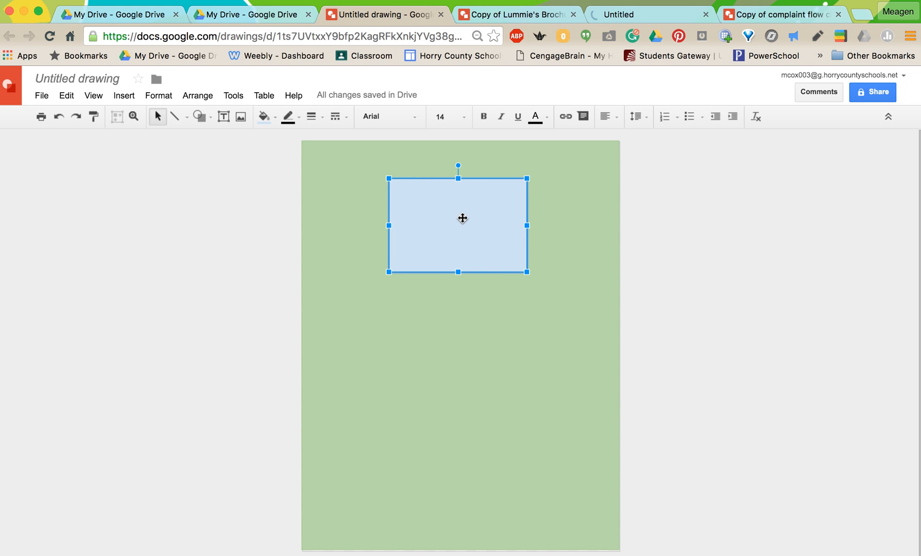
type("CV")
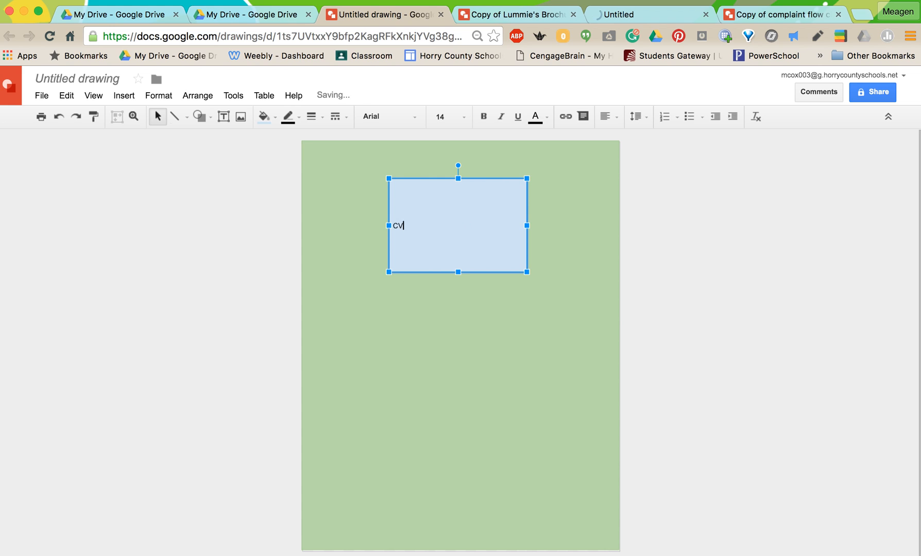
left_click(472, 276)
left_click(471, 263)
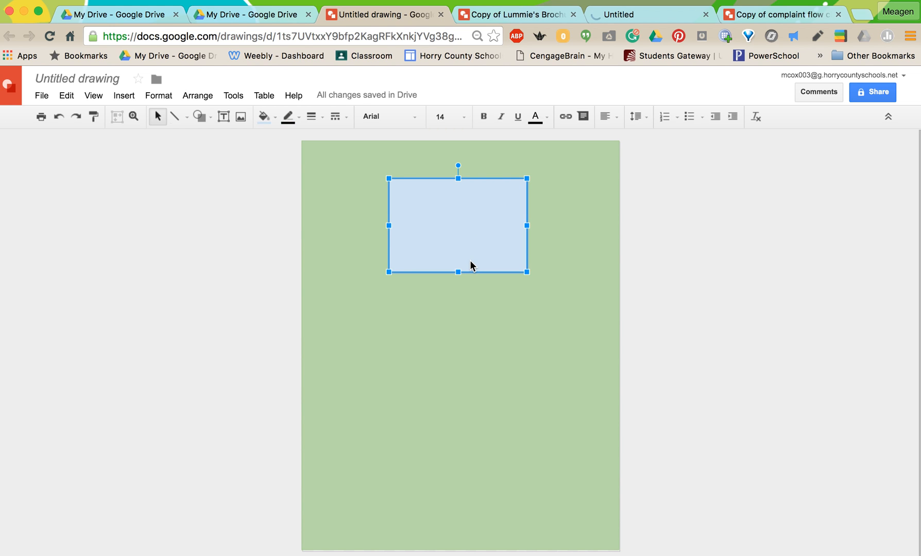
Step: Make two copies of the blue rectangle and place them side by side below the original
left_click_drag(463, 230, 396, 363)
key("ctrl+v")
left_click_drag(464, 234, 542, 359)
left_click_drag(415, 355, 404, 357)
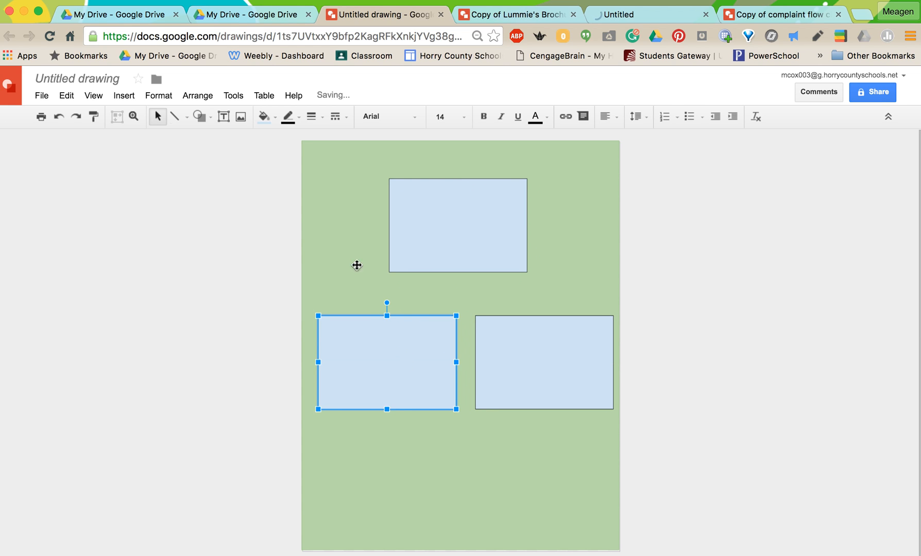
Step: Draw two straight lines from the upper box's bottom edge to the tops of the two lower boxes, undoing any stray line
left_click(187, 117)
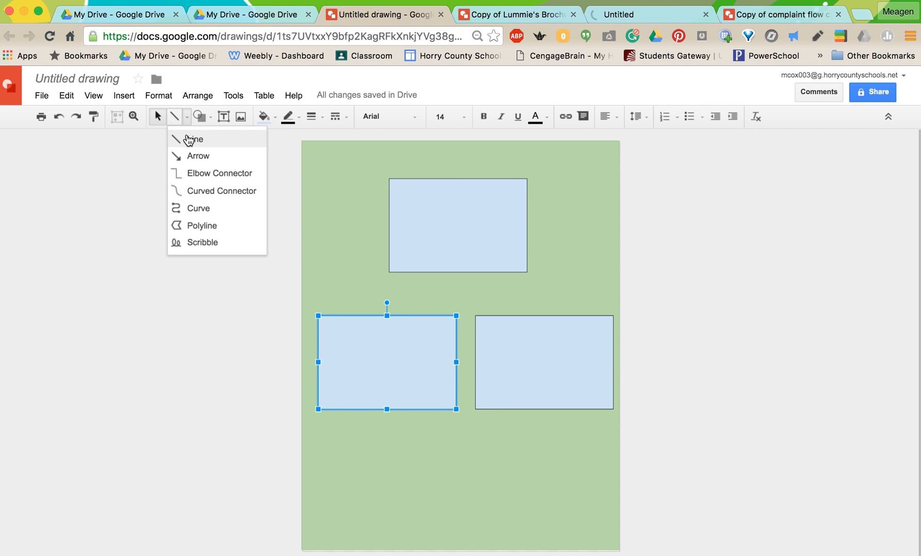
left_click(189, 140)
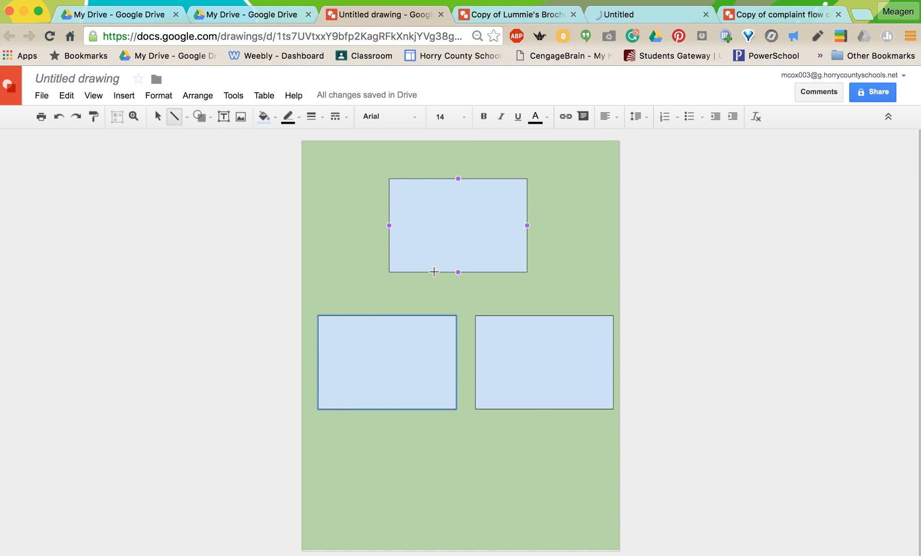
left_click_drag(429, 271, 387, 315)
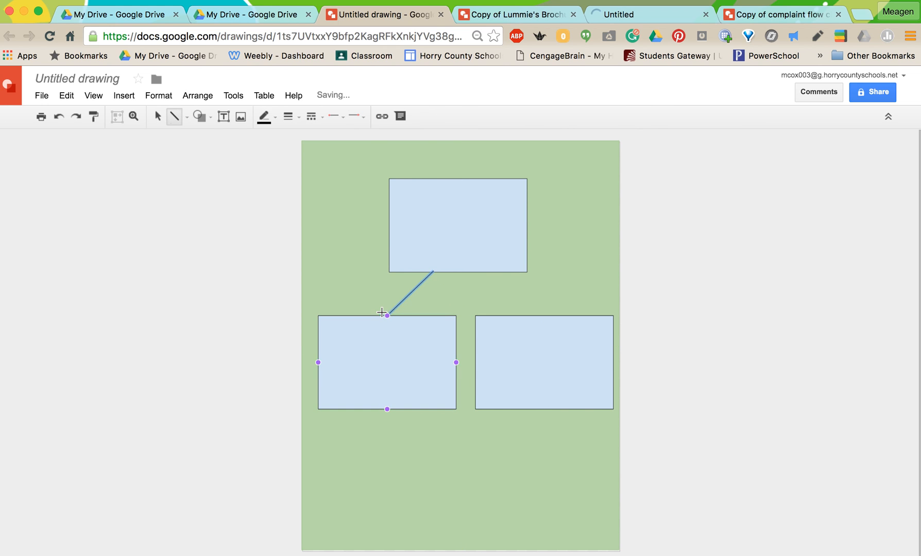
left_click_drag(479, 272, 528, 316)
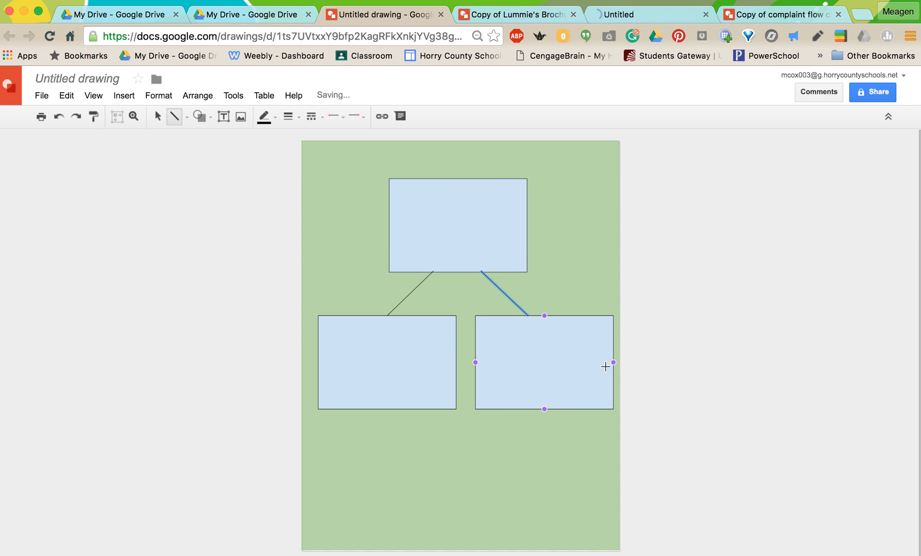
left_click(666, 388)
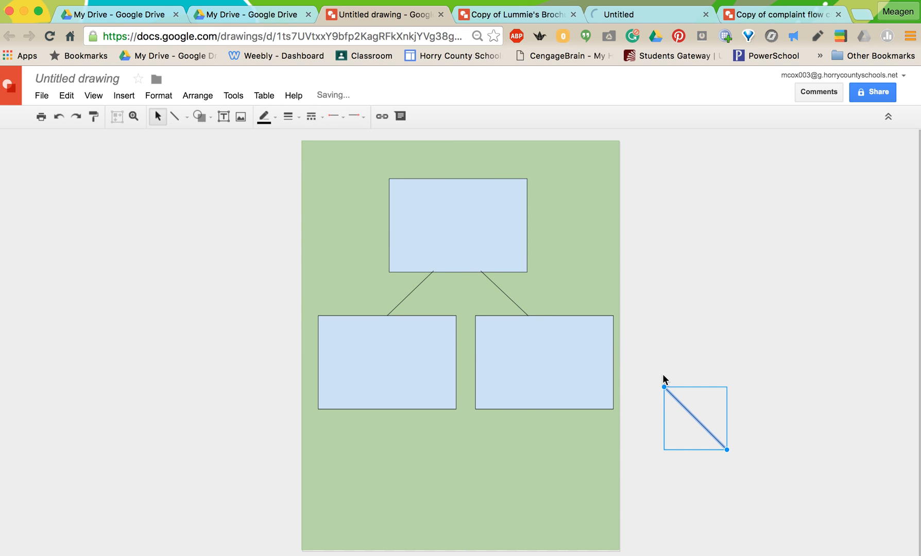
key("super+z")
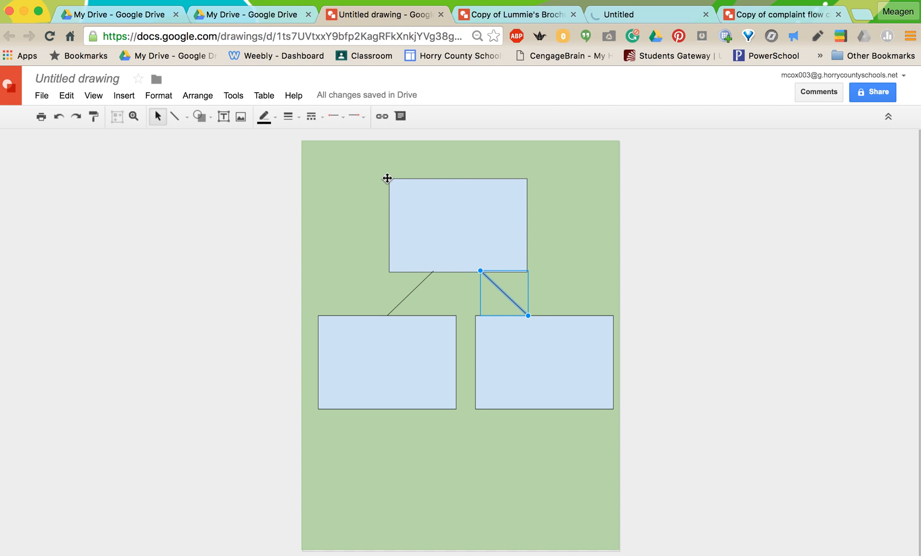
Step: Add the text "Main Idea" to the upper blue box and centre it horizontally
double_click(463, 222)
type("Main Idea")
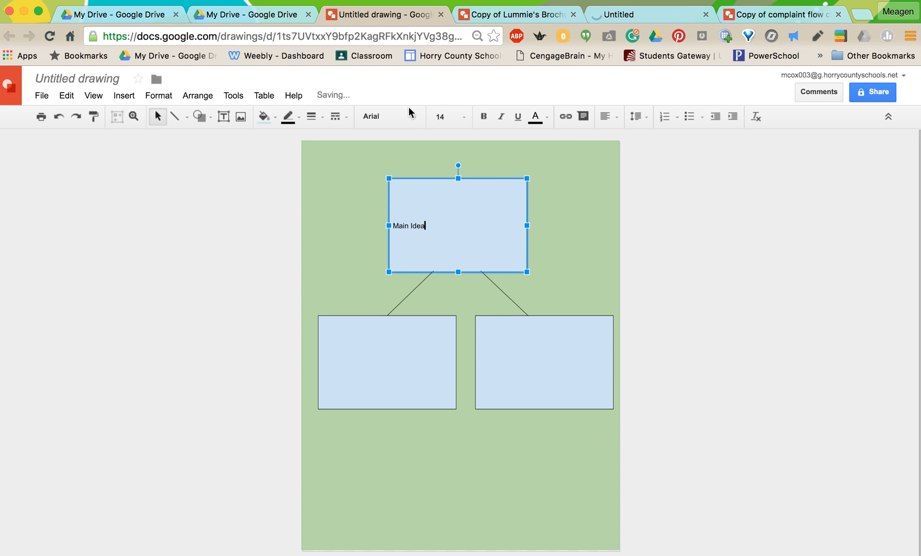
left_click(612, 116)
left_click(629, 138)
Step: Format the "Main Idea" text in the Oxygen font at size 36
left_click_drag(487, 226, 426, 222)
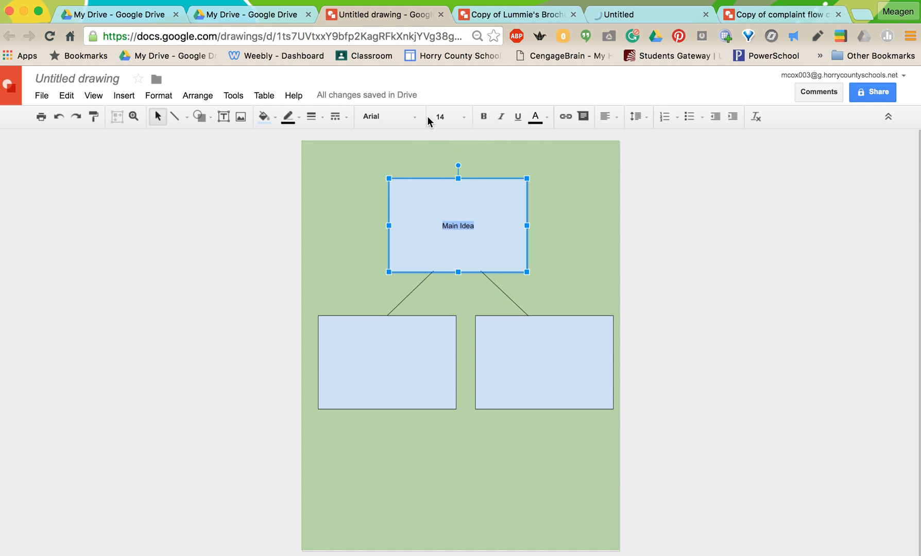
left_click(412, 116)
left_click(406, 141)
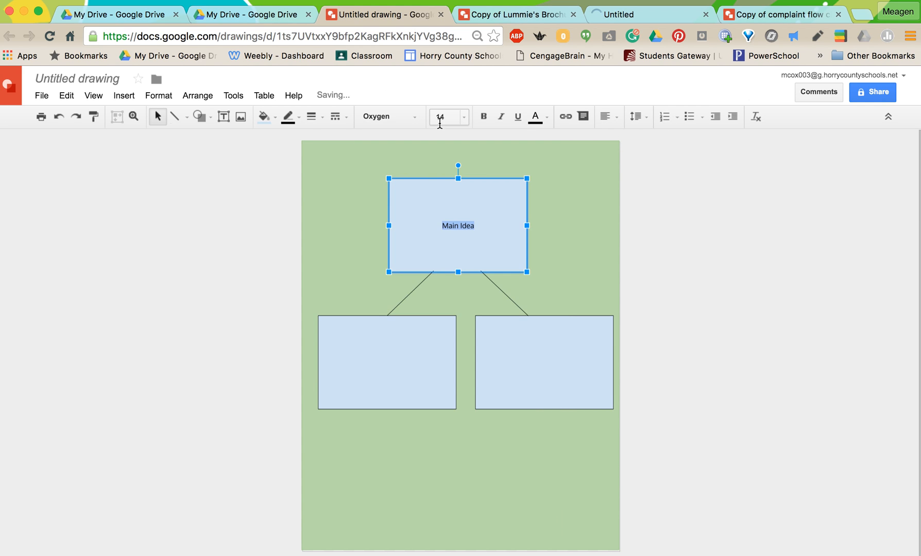
left_click(465, 119)
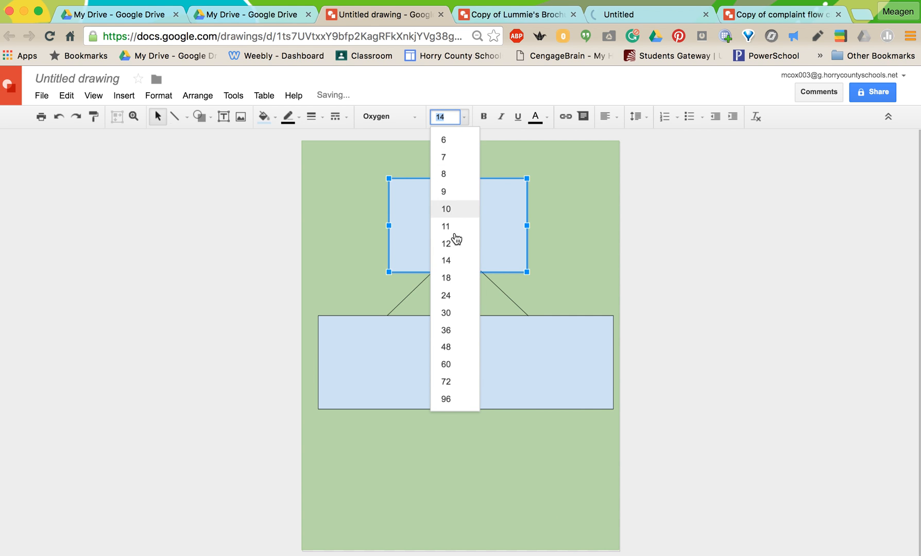
left_click(446, 335)
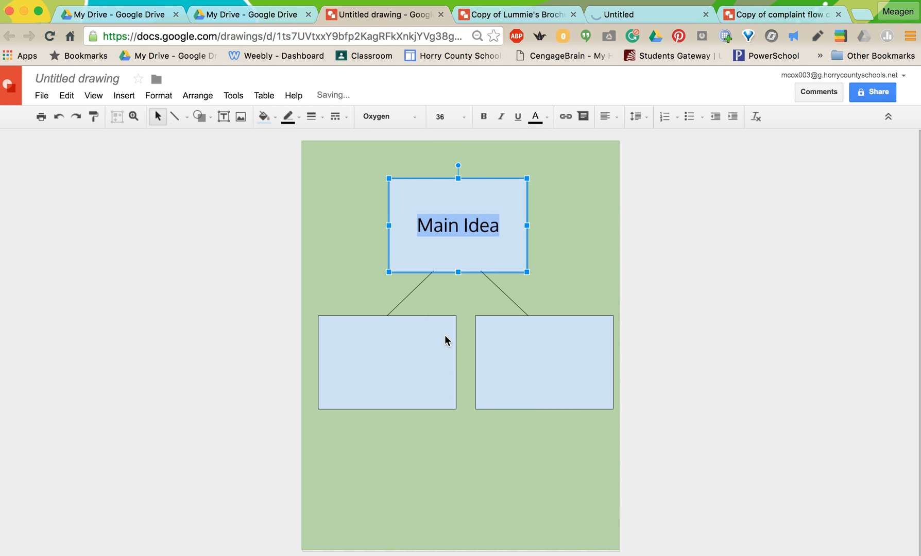
Step: Search Google images for "Frogs" and insert the picture of a green frog on a white background into the drawing
left_click(359, 363)
left_click(120, 95)
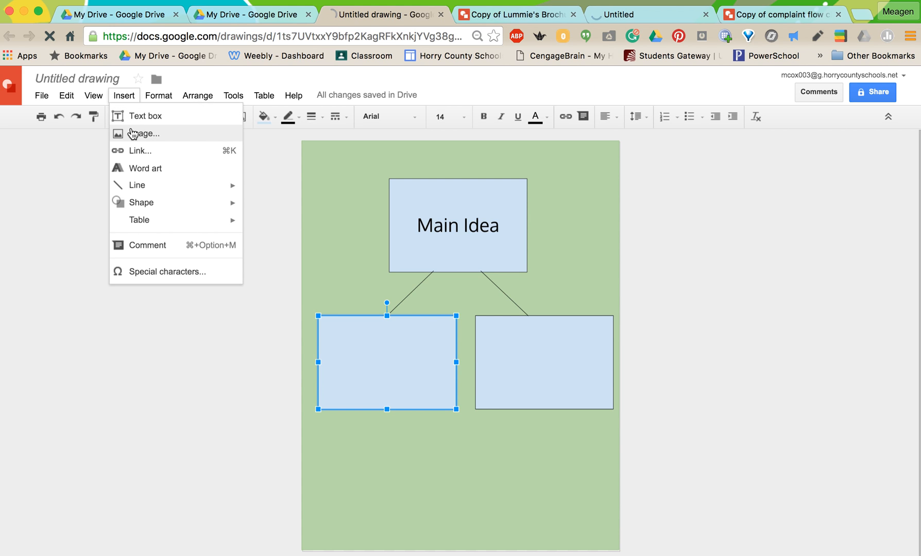
left_click(133, 133)
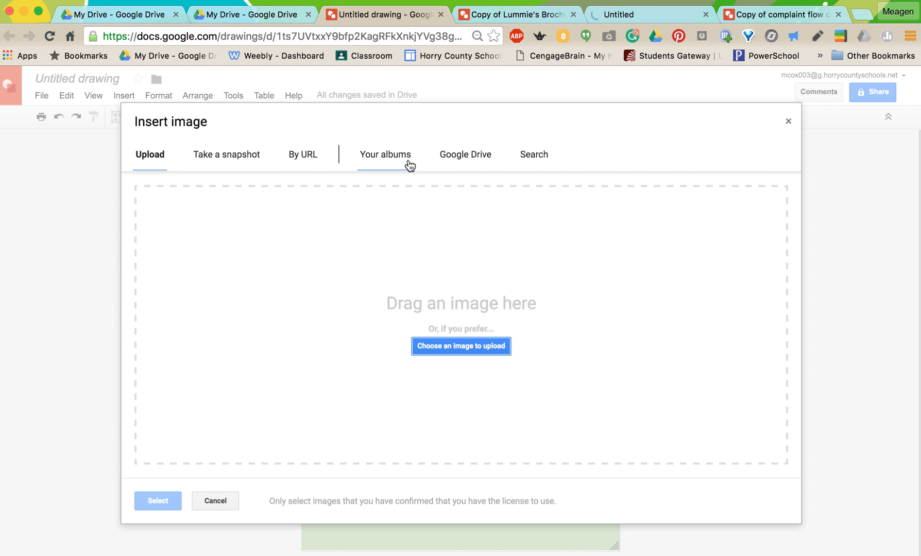
left_click(524, 157)
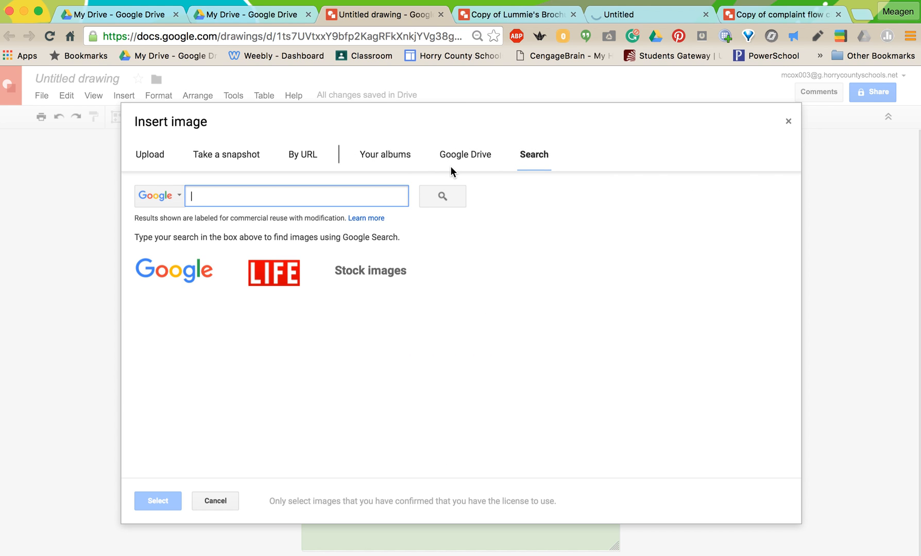
type("Frogs")
left_click(443, 196)
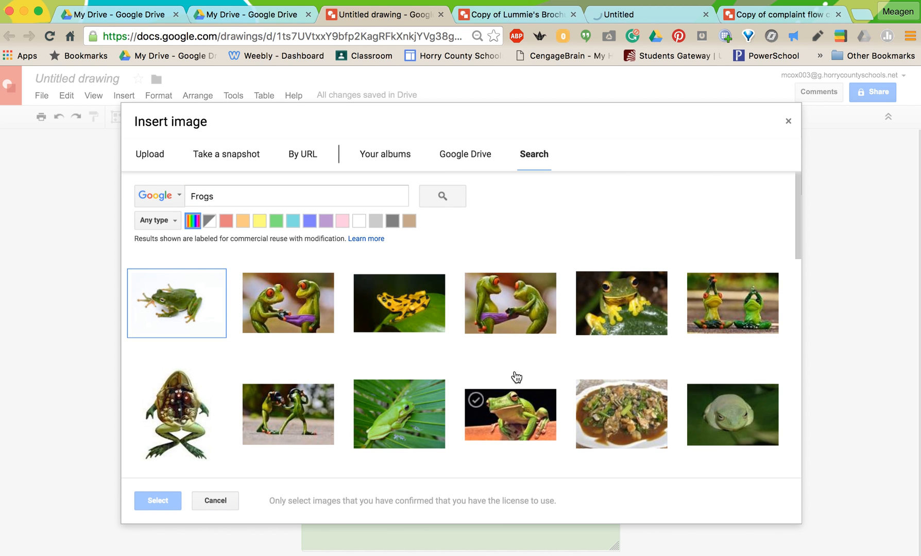
left_click(173, 301)
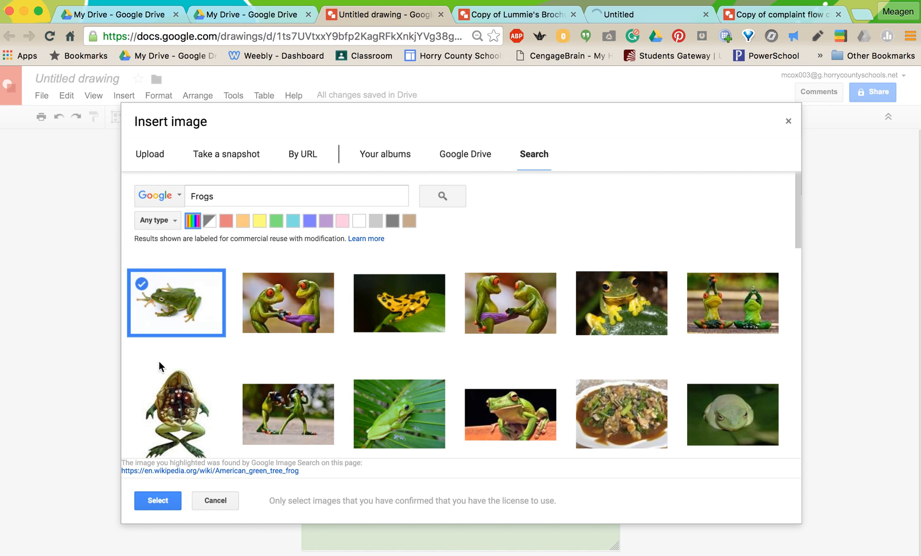
left_click(145, 498)
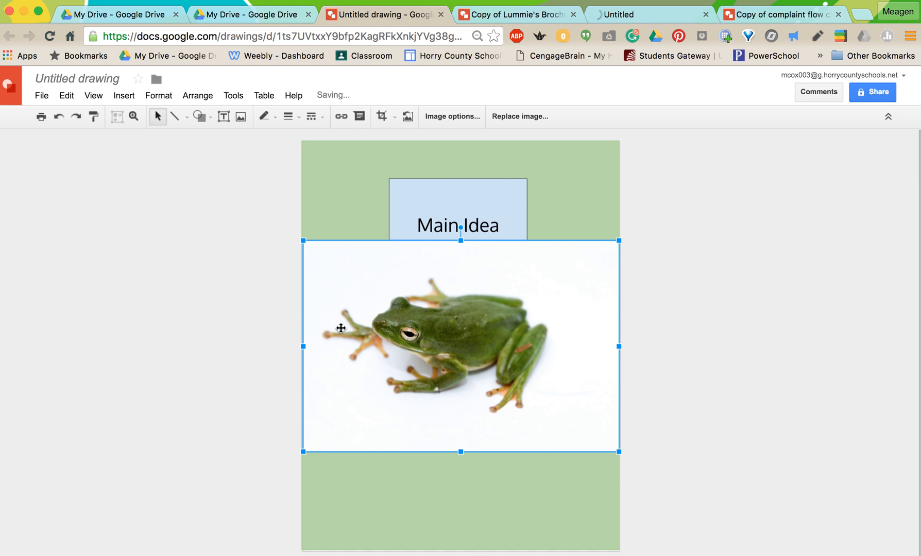
Step: Shrink the frog picture to about 40% of the page width and place it centred below the two lower boxes
left_click_drag(303, 241, 492, 367)
left_click_drag(544, 422, 455, 459)
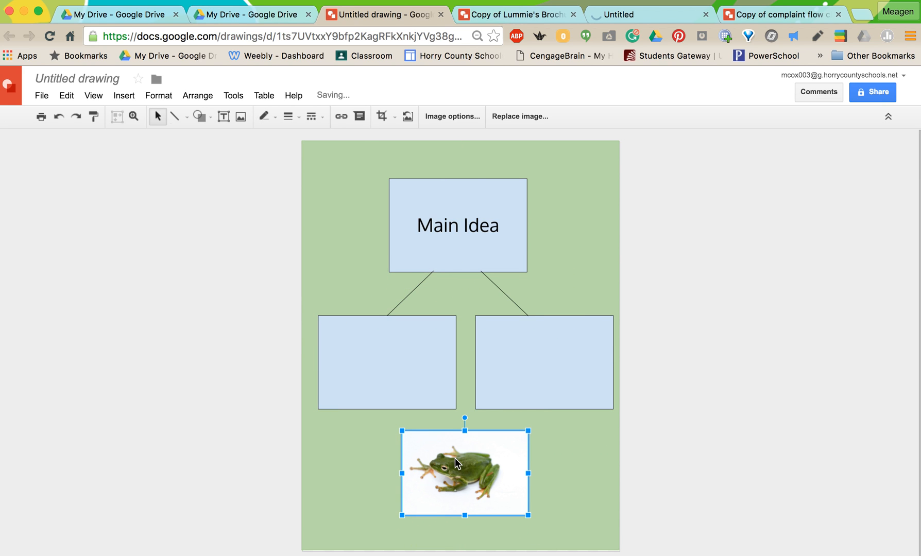
left_click(566, 484)
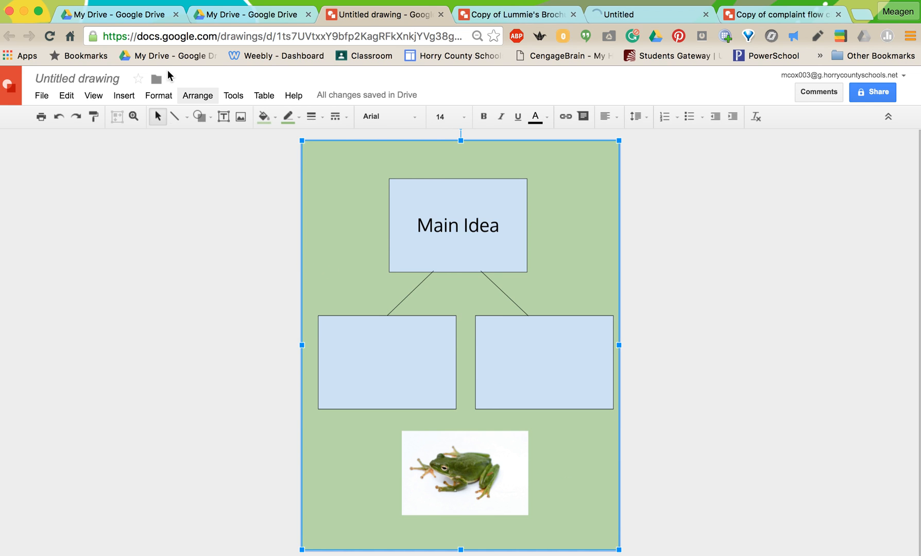
left_click(125, 96)
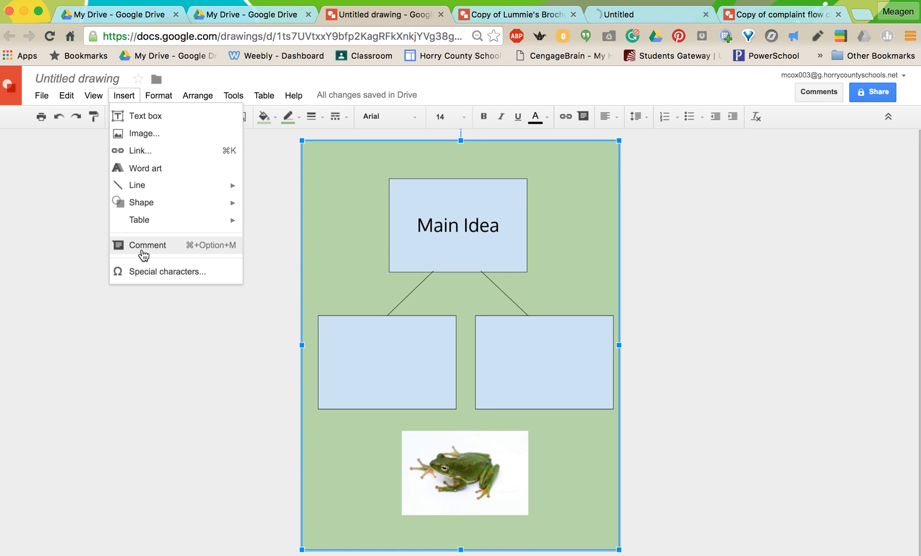
mouse_move(164, 96)
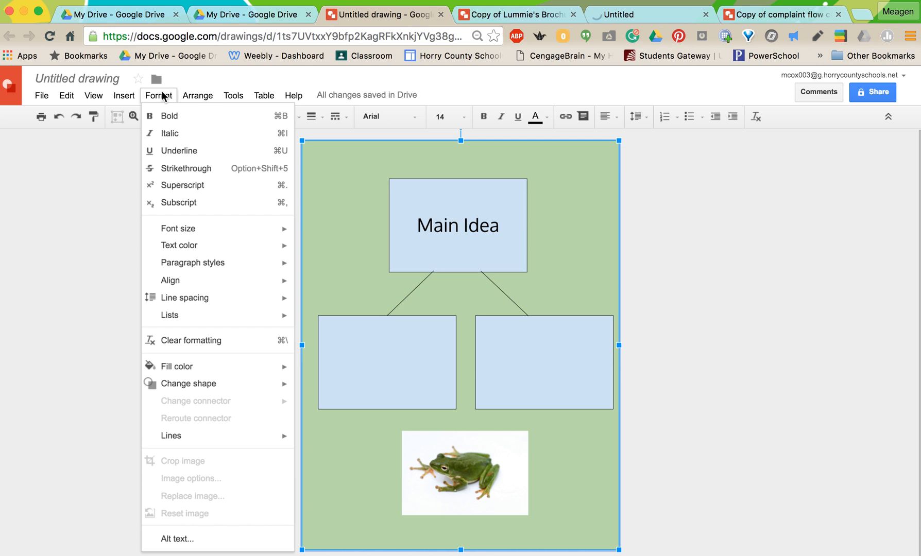
mouse_move(196, 98)
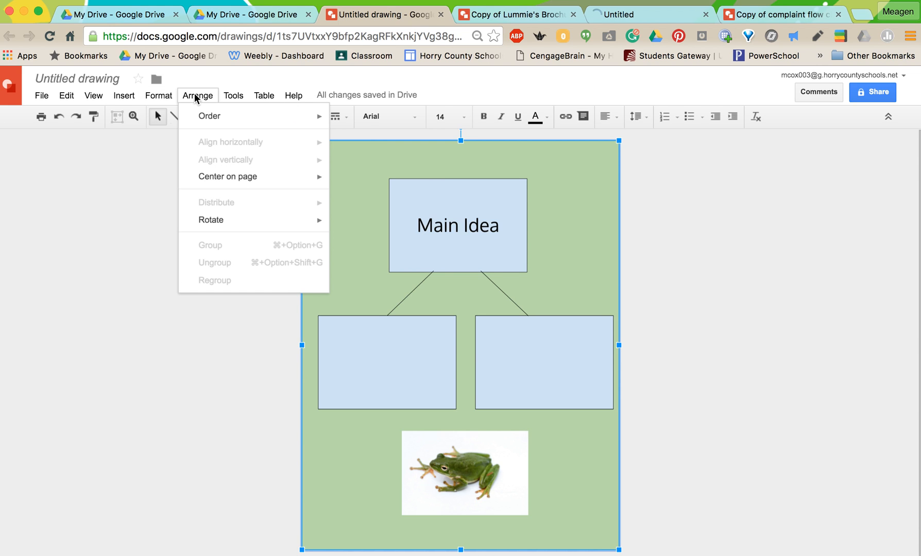
mouse_move(235, 96)
mouse_move(263, 97)
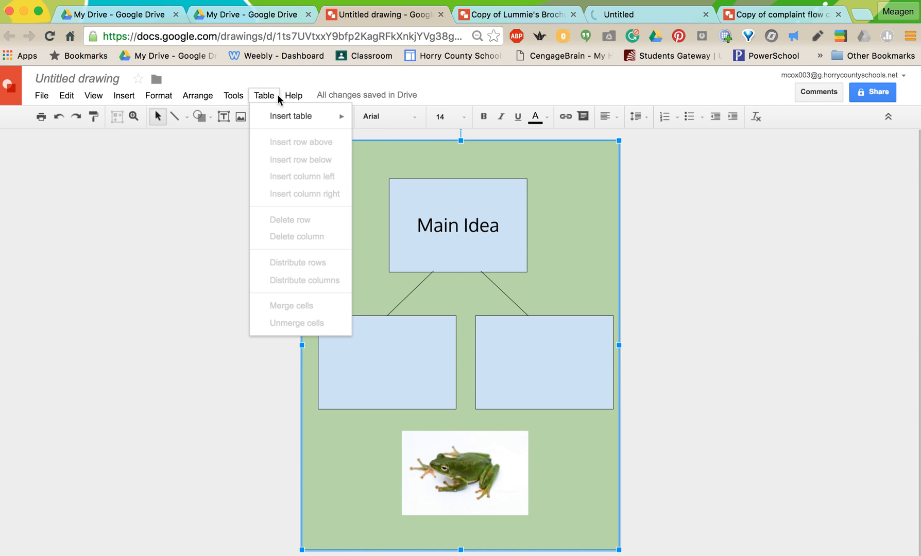
left_click(78, 251)
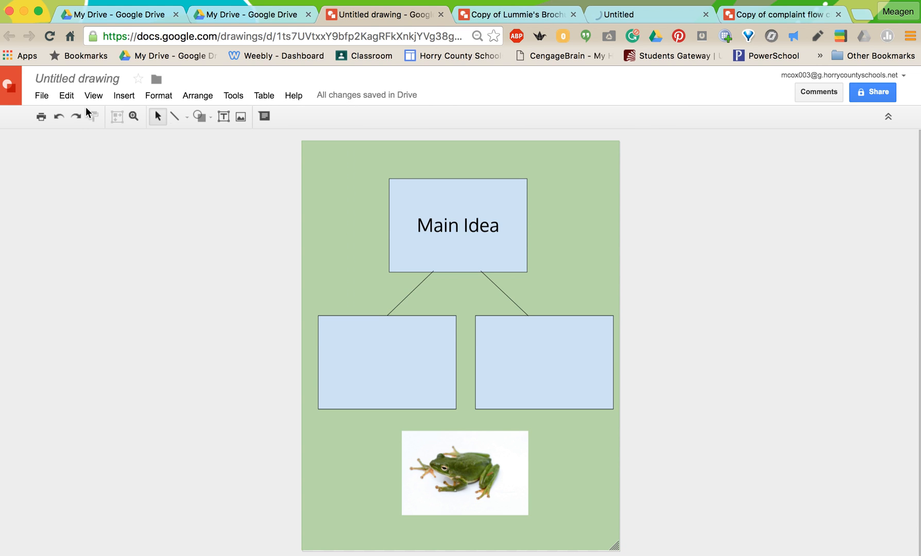
Step: Rename the drawing as "Main Idea"
left_click(85, 79)
type("M")
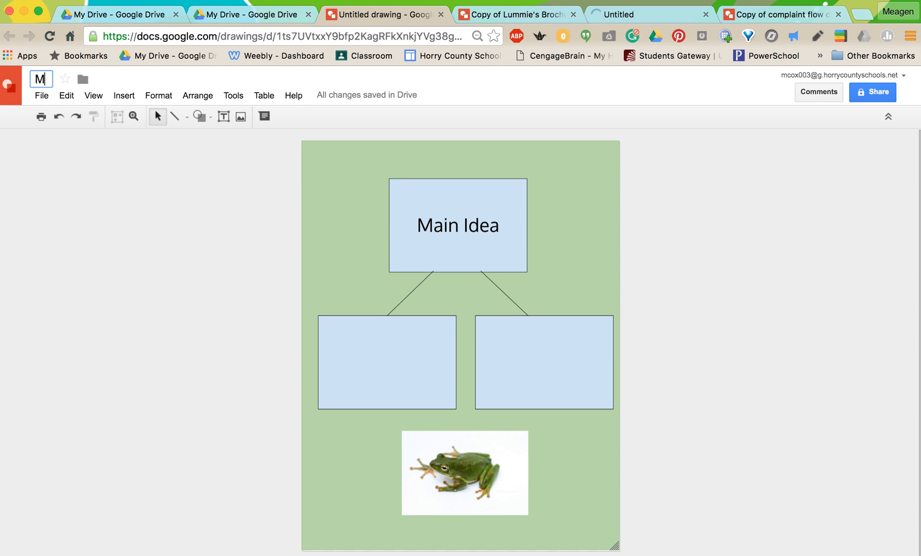
type("ain")
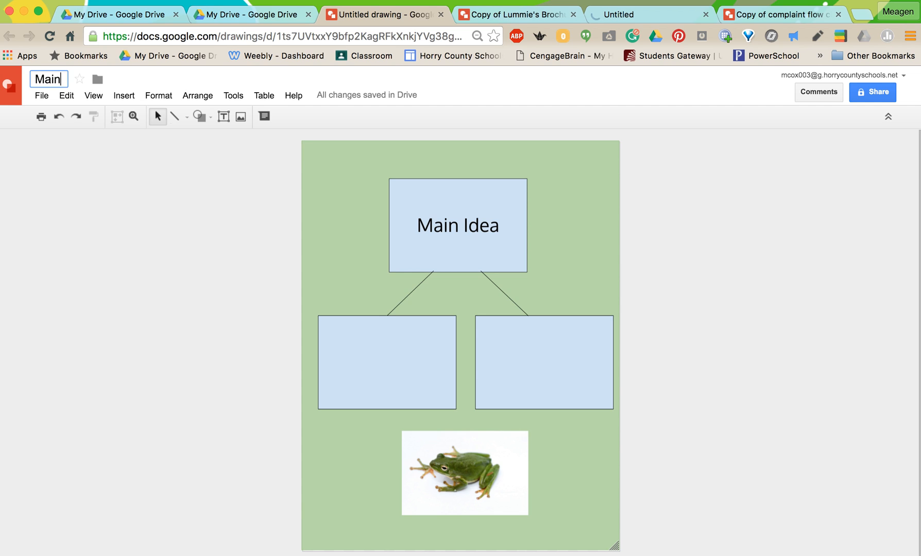
type(" Idea")
left_click(116, 238)
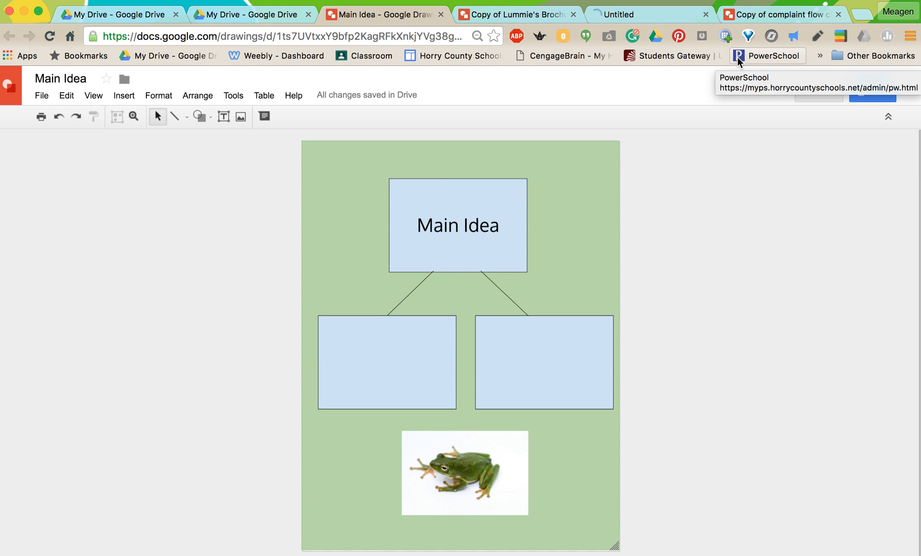
Step: Search the web for "google doc templates" in a new browser tab and open the Google Docs Templates gallery
left_click(862, 16)
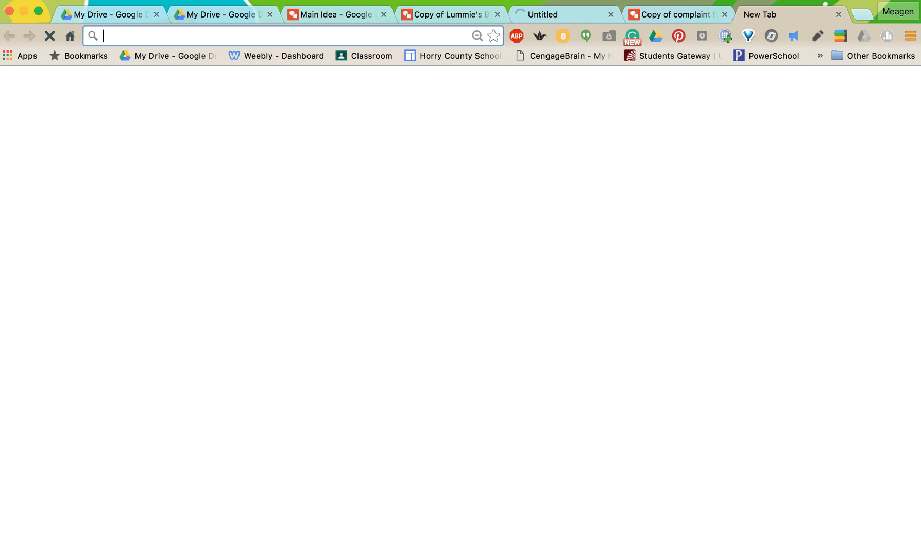
type("Google")
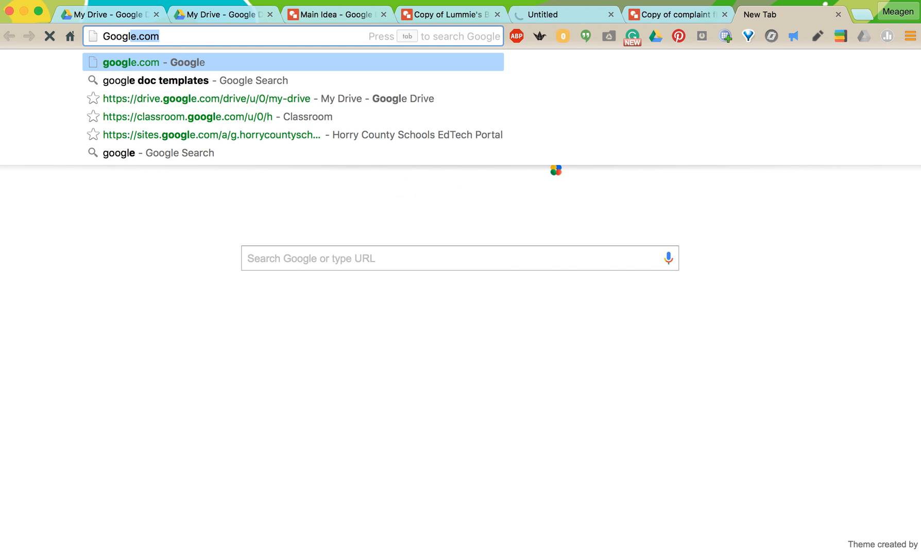
type(" doc")
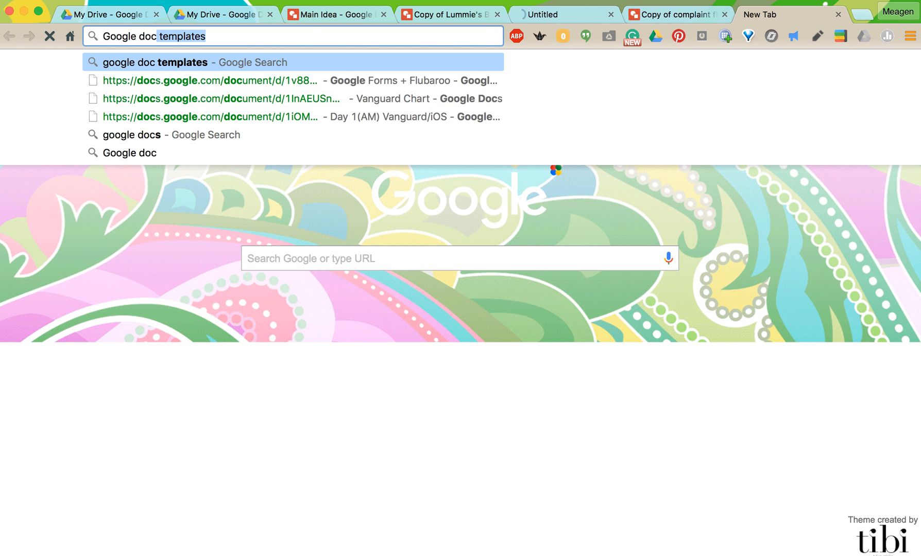
key("Return")
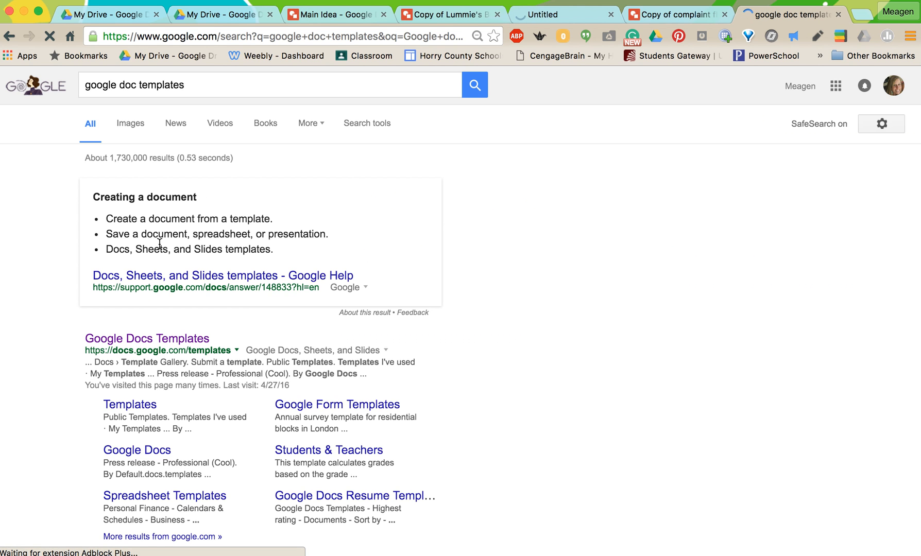
left_click(181, 342)
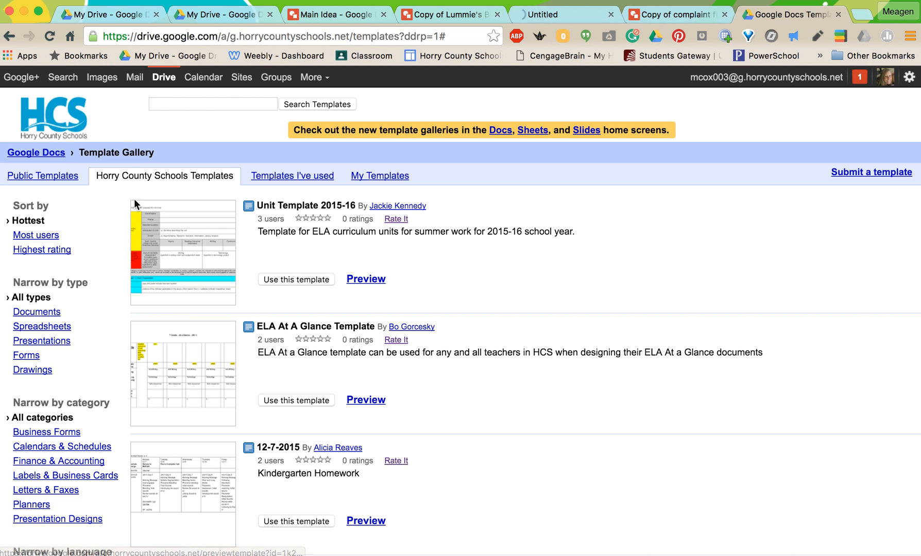
Step: Show the public templates, narrow them to drawings and look through the available ones
left_click(43, 179)
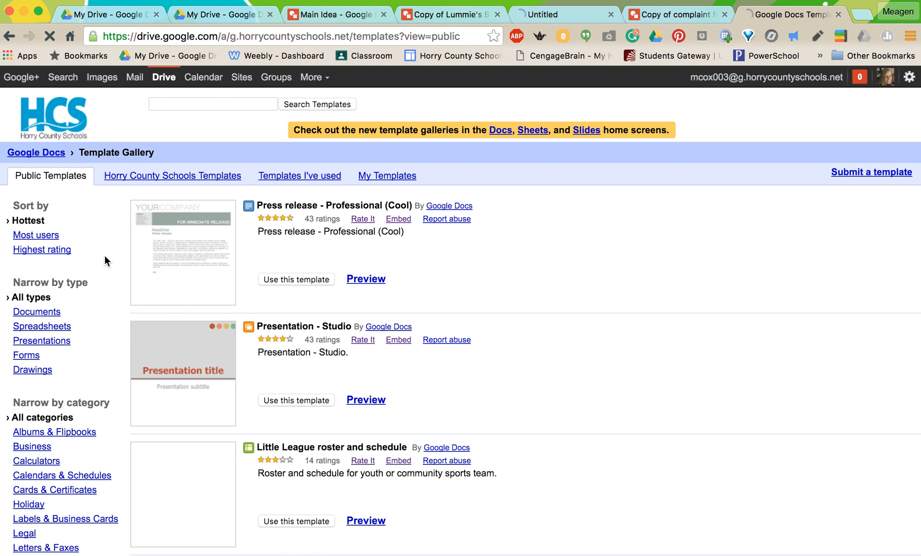
scroll(166, 332, "down", 3)
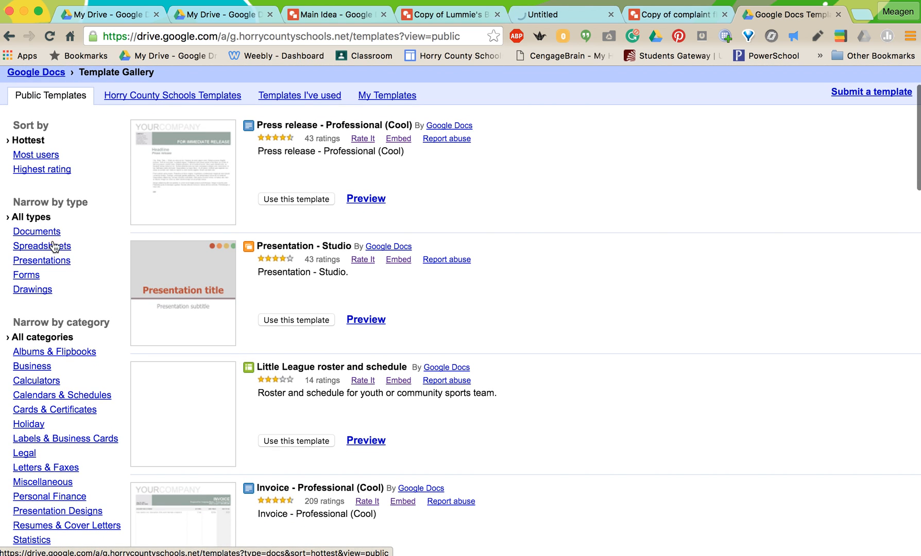
left_click(39, 294)
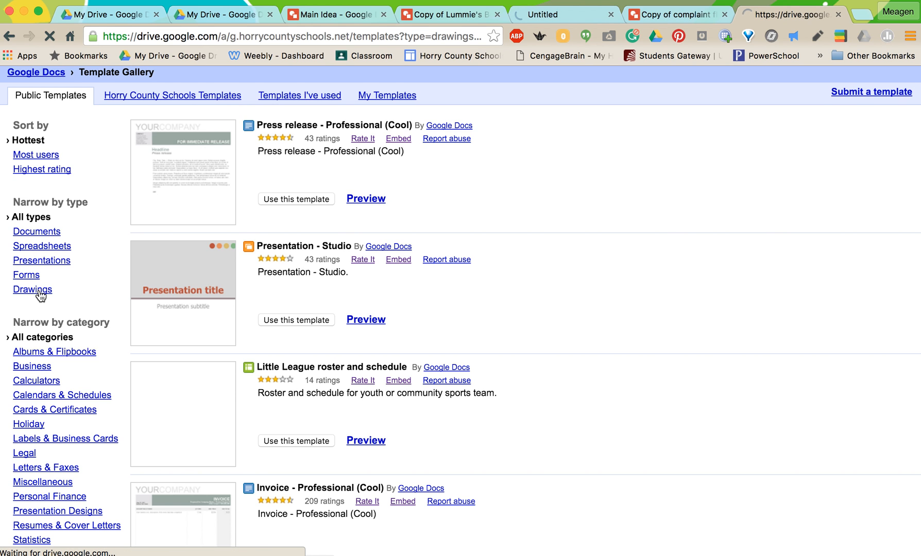
scroll(281, 305, "down", 10)
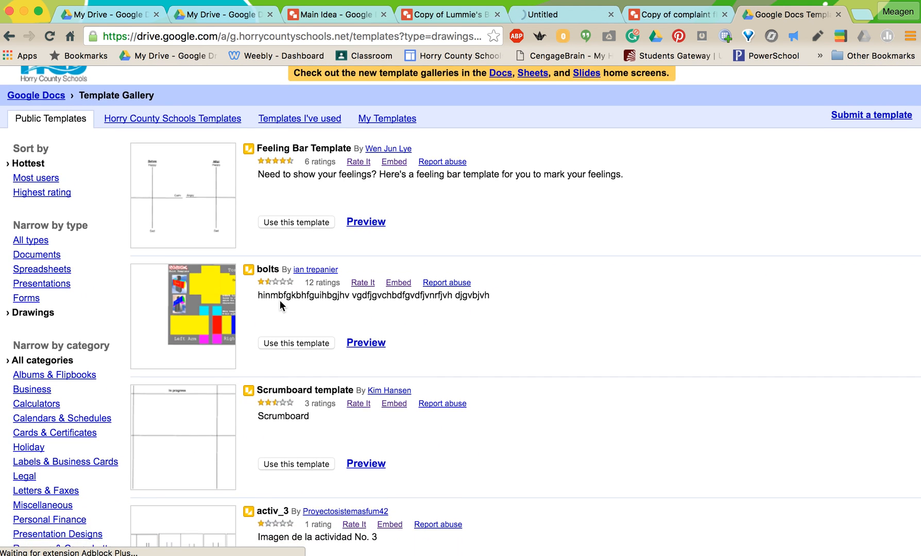
scroll(280, 304, "down", 10)
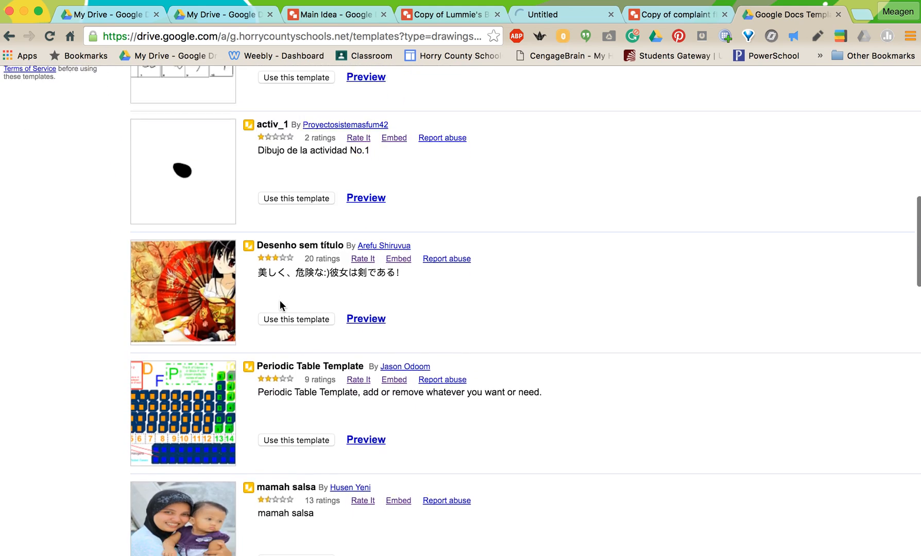
scroll(279, 299, "down", 1)
scroll(279, 300, "up", 20)
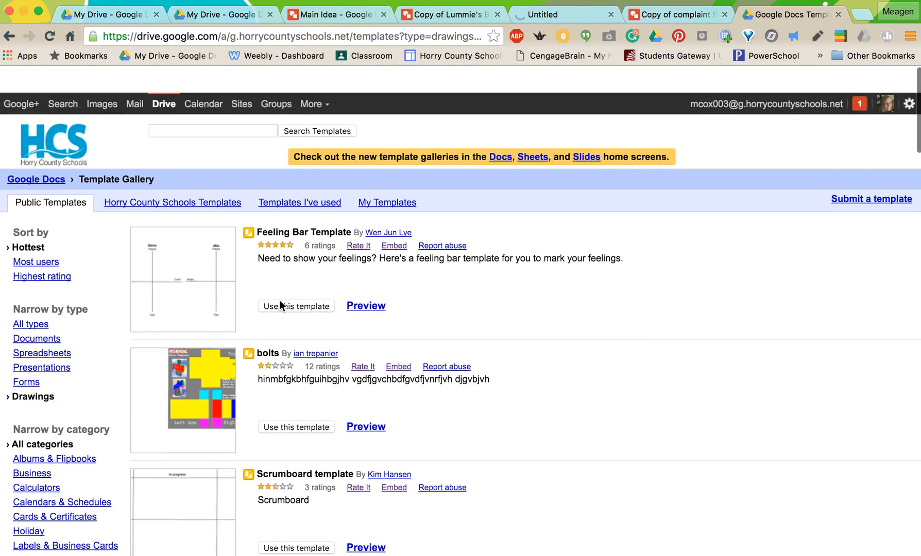
Step: Search the public drawing templates for "flow chart"
left_click(201, 107)
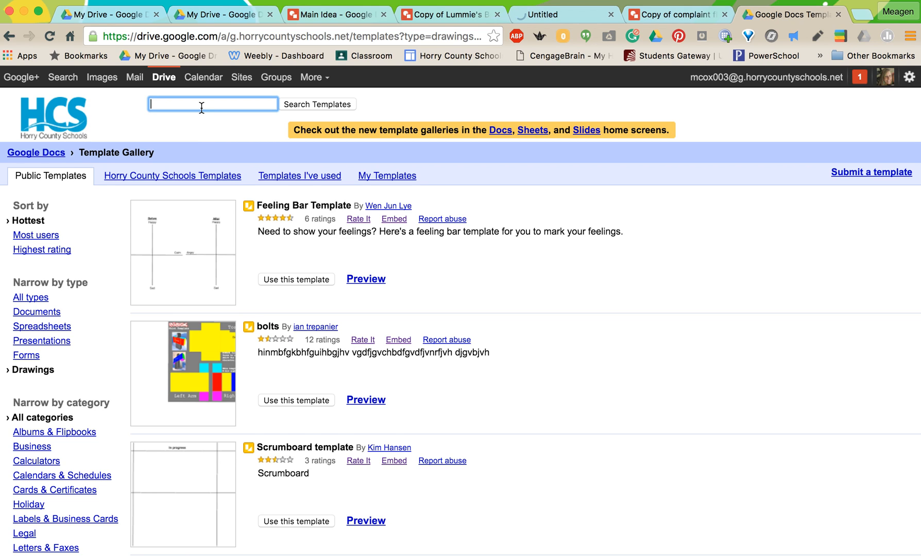
type("flow chart")
key("Return")
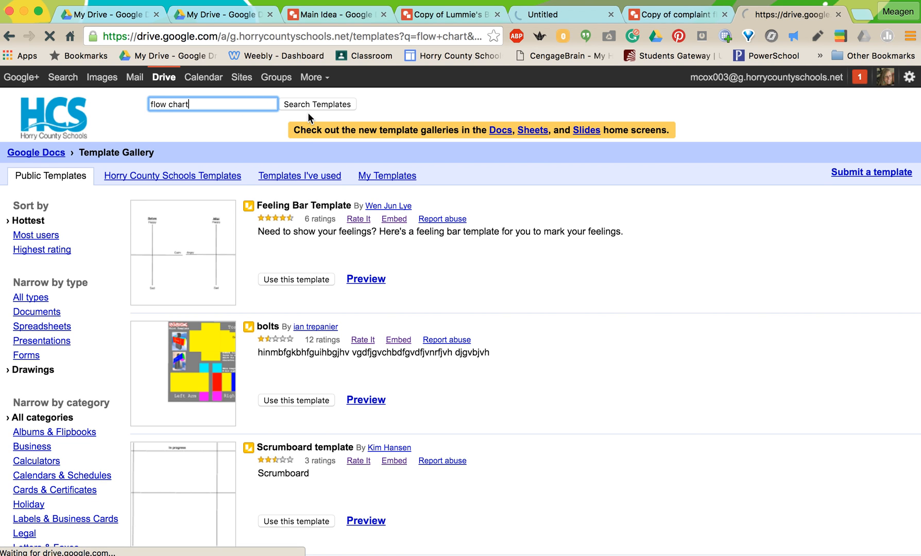
Step: Look through the public drawing templates found for "flow chart", from the first results down to Flow Chart Template
scroll(294, 302, "down", 1)
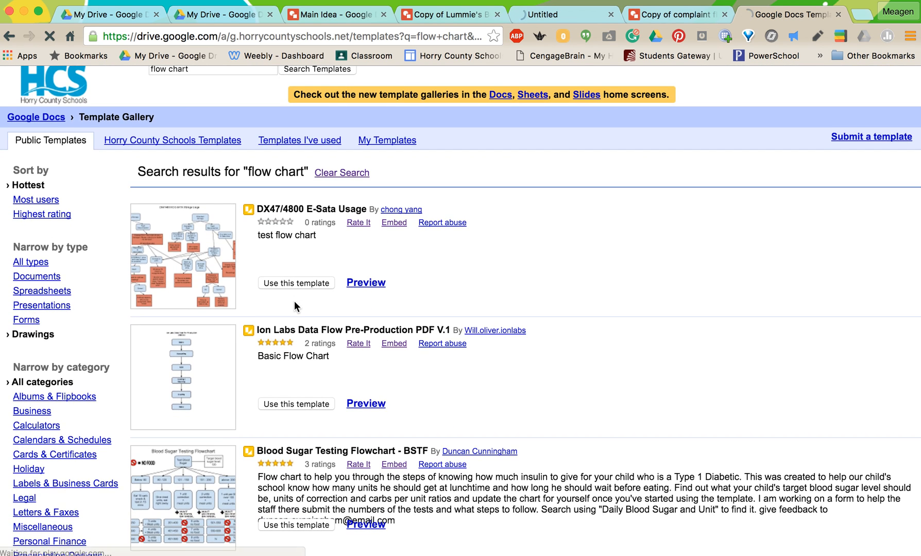
scroll(294, 301, "down", 10)
scroll(295, 302, "down", 12)
scroll(294, 301, "down", 1)
scroll(294, 301, "up", 3)
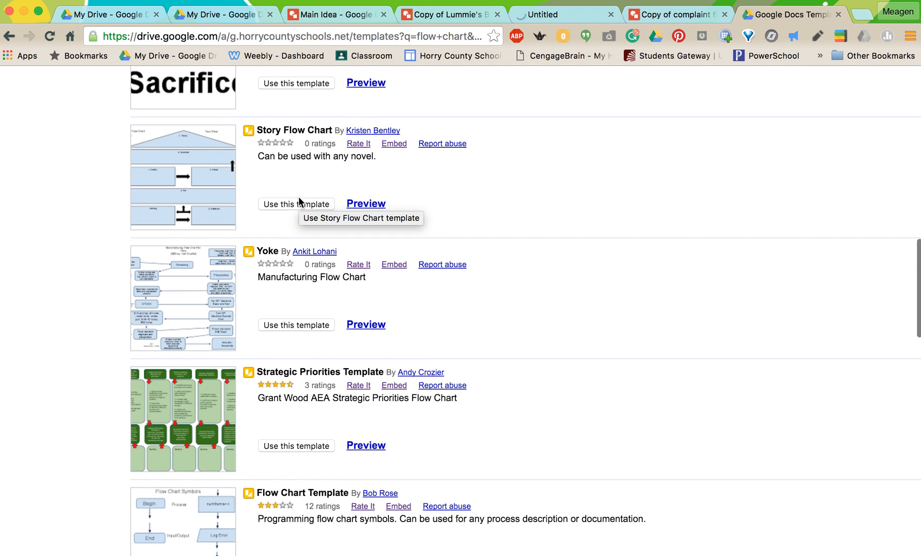
scroll(299, 201, "up", 2)
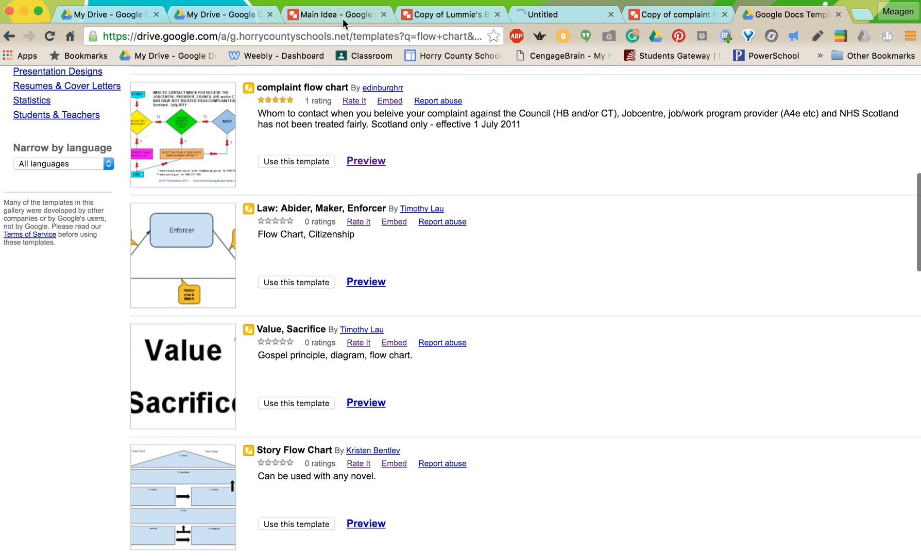
Step: View the template-based real estate brochure and complaint flow chart drawings, and close the blank Untitled browser tab
left_click(426, 17)
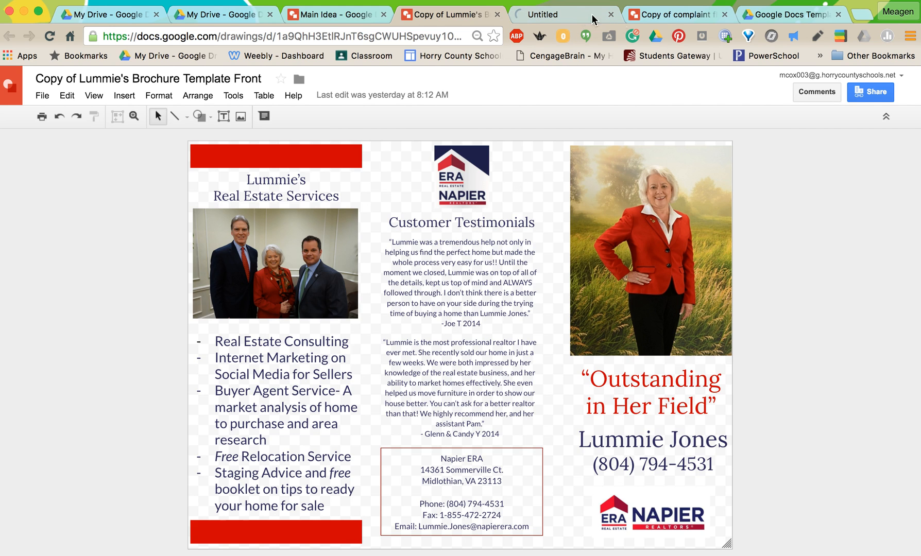
left_click(667, 15)
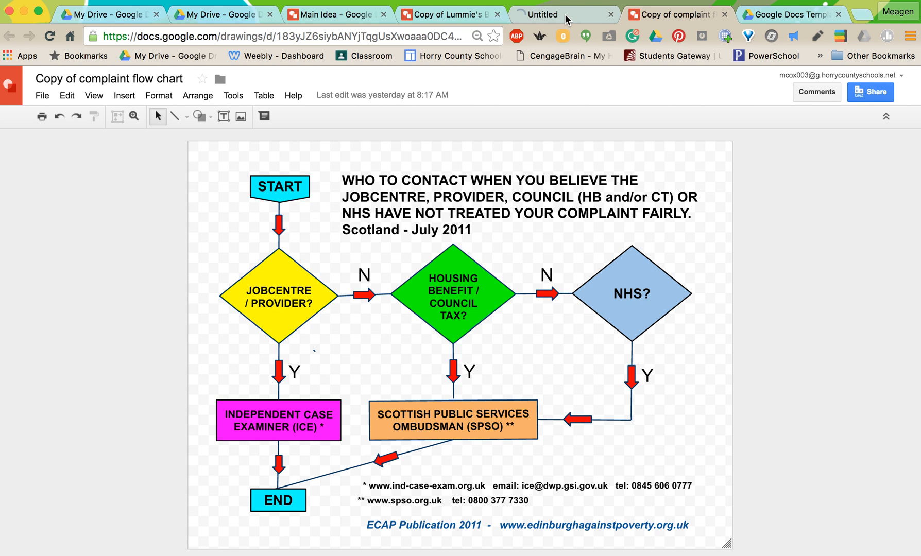
left_click(587, 17)
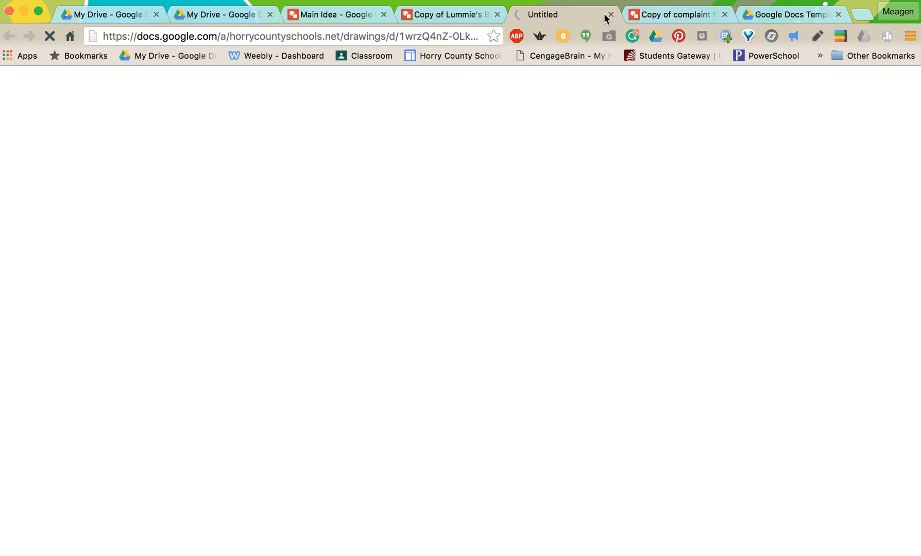
left_click(611, 14)
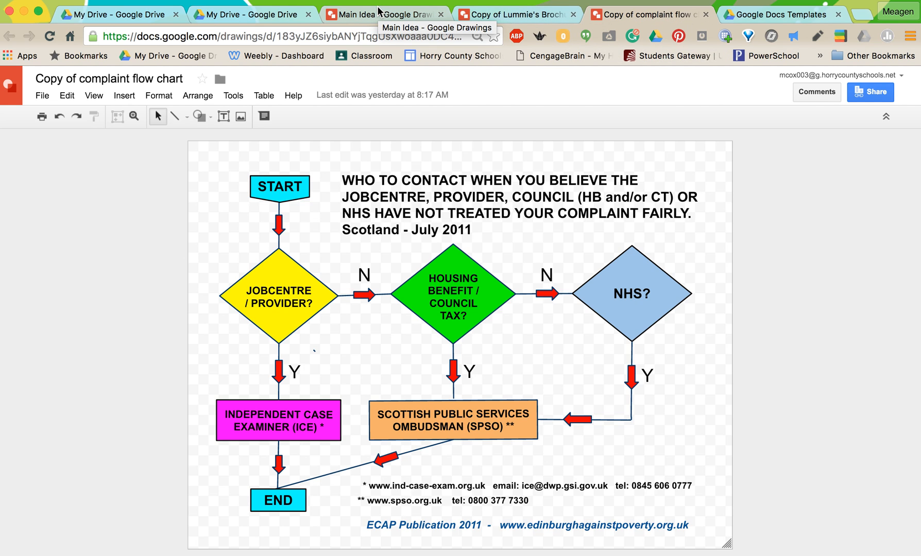
Step: Review the flow chart results in the template gallery again and return to the Main Idea drawing
left_click(788, 15)
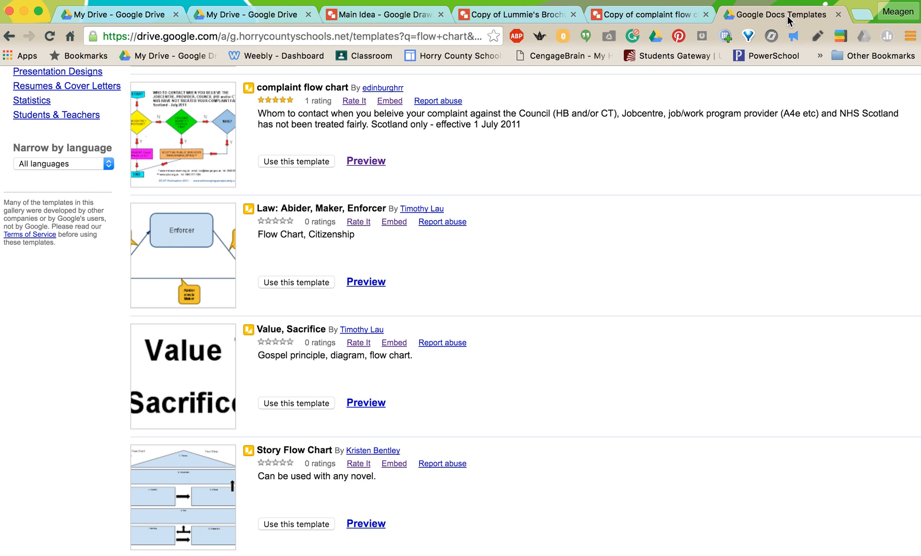
scroll(436, 261, "down", 9)
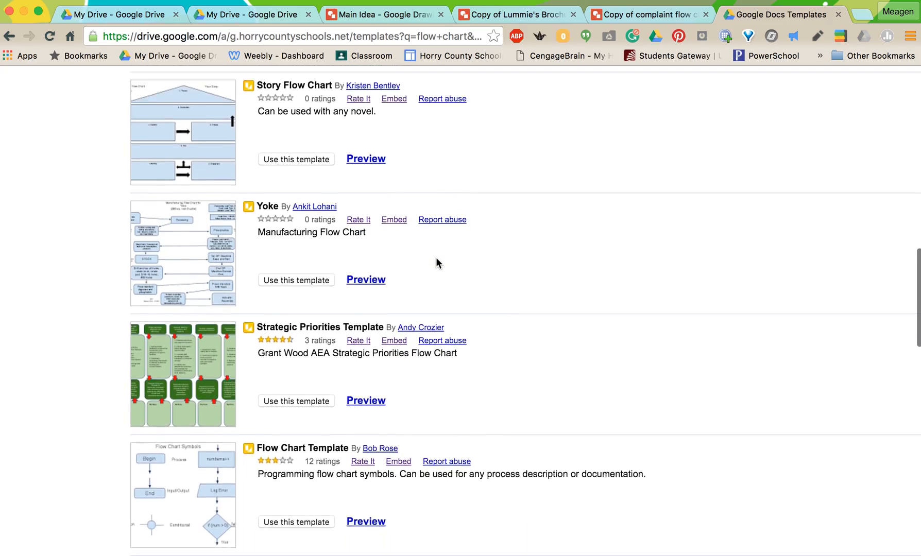
scroll(437, 257, "up", 15)
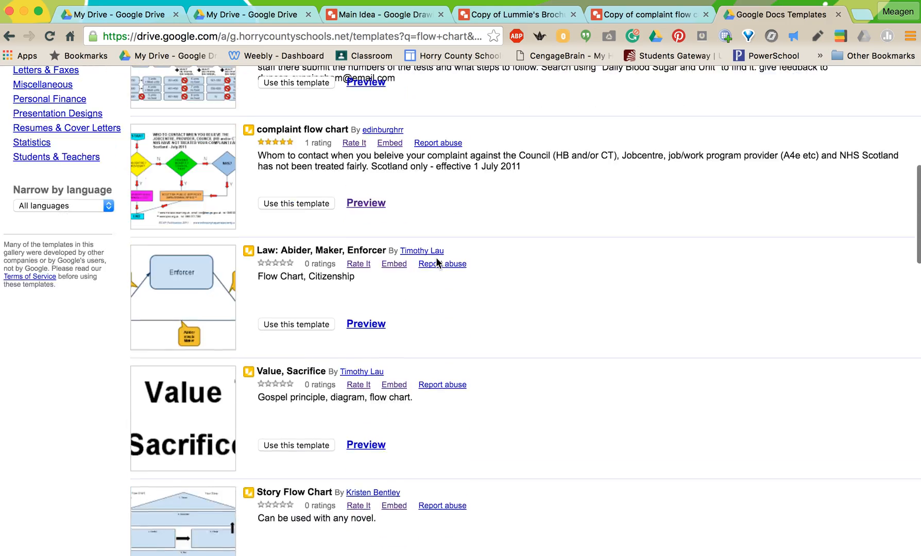
scroll(437, 257, "up", 5)
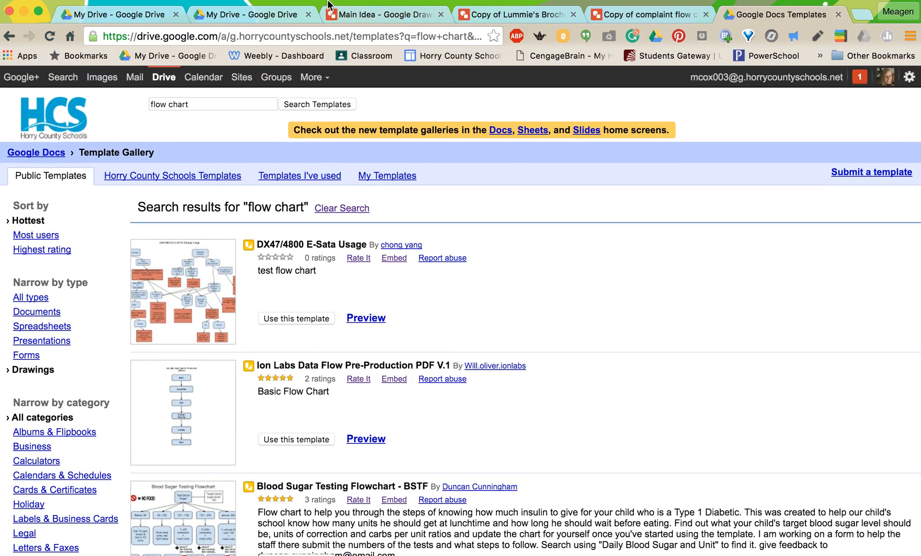
left_click(365, 17)
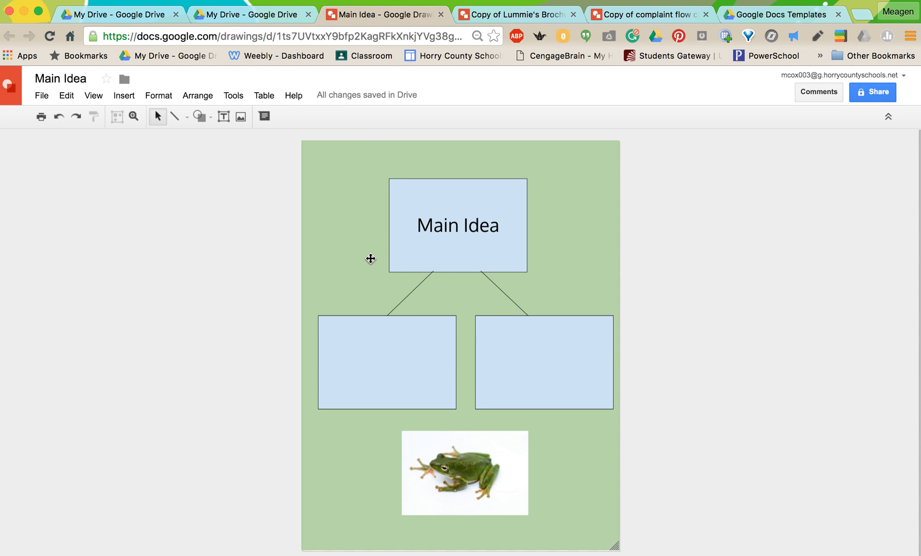